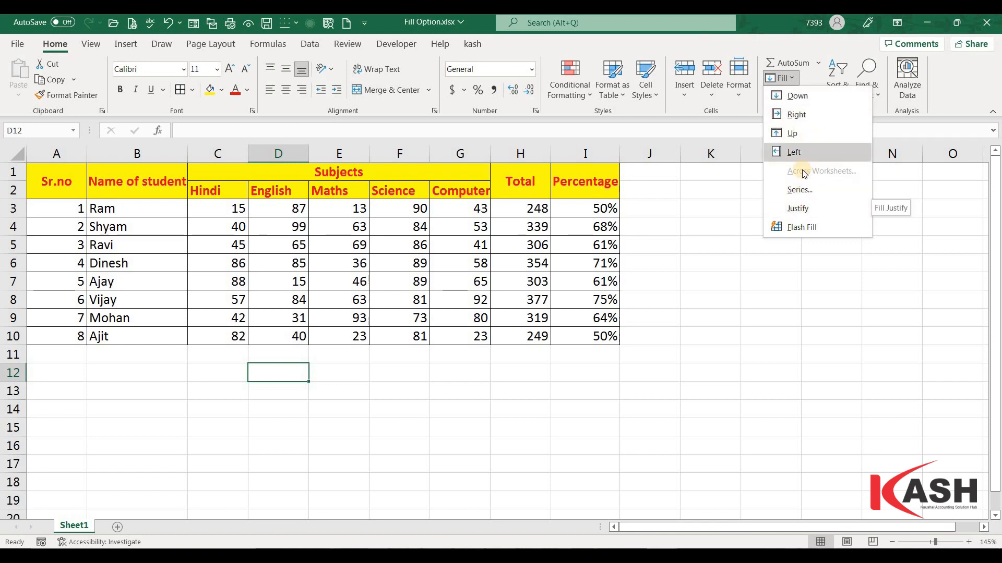
# Step: Total the Hindi marks in cell C11 with AutoSum over C3:C10
pyautogui.click(696, 220)
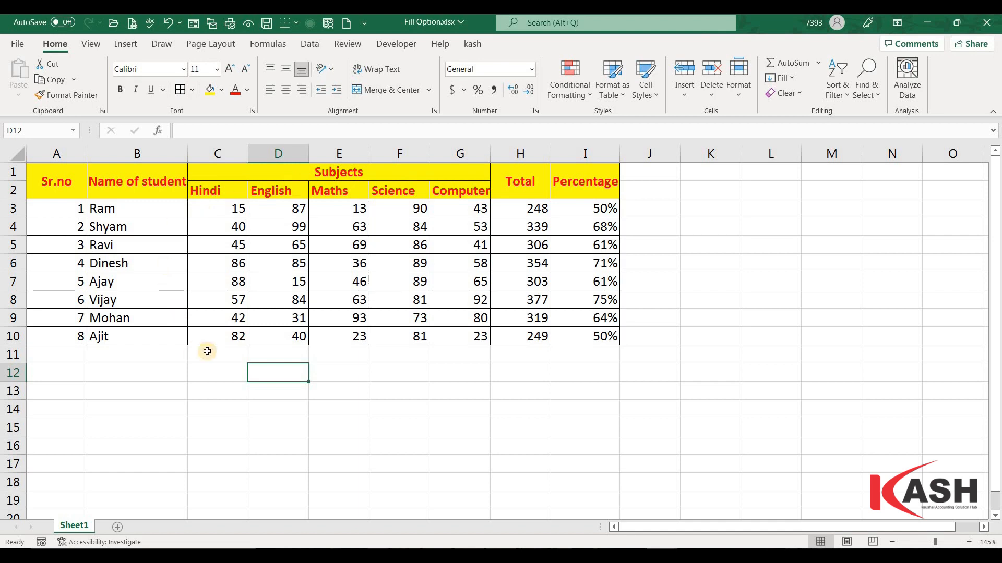
pyautogui.click(226, 353)
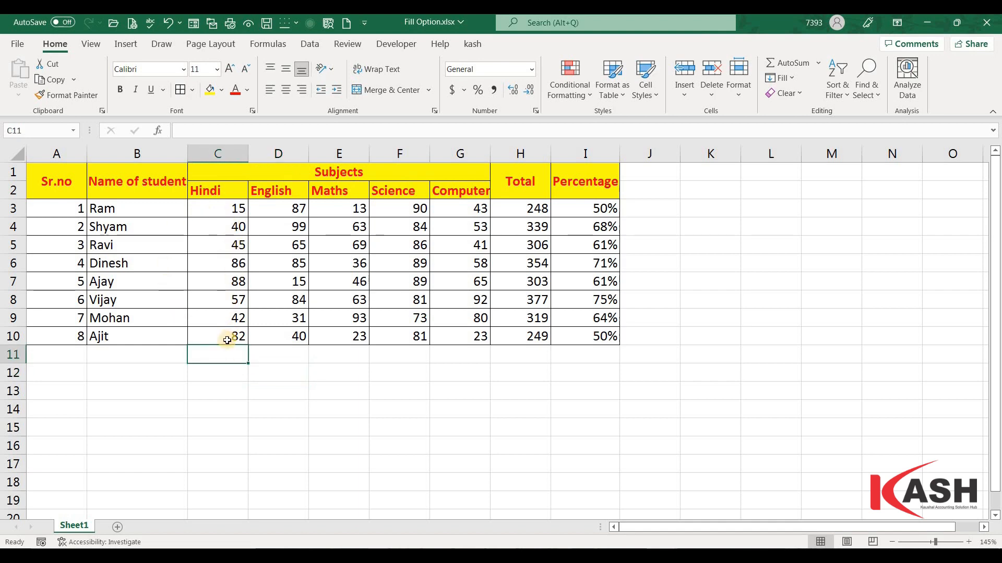
pyautogui.hotkey('alt', '=')
pyautogui.press('Return')
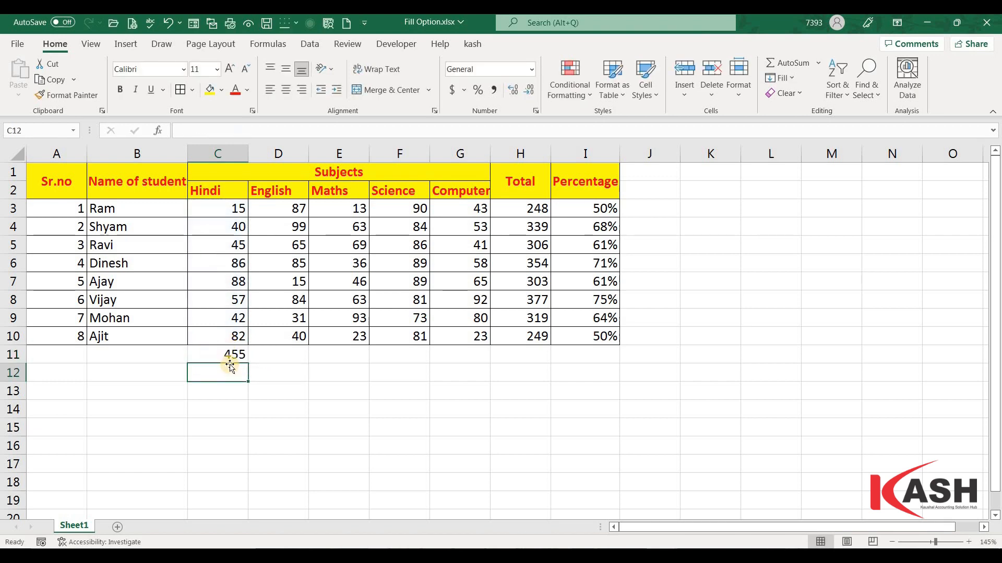
# Step: Try extending the Hindi total formula from C11 across to G11 with AutoFill, and undo it
pyautogui.moveTo(232, 355); pyautogui.dragTo(456, 353)
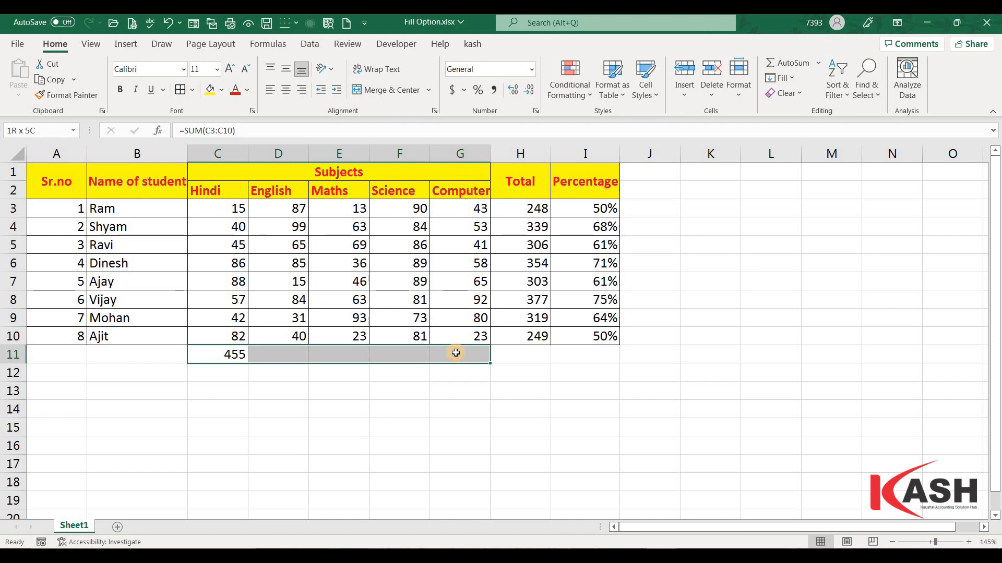
pyautogui.click(387, 391)
pyautogui.click(226, 358)
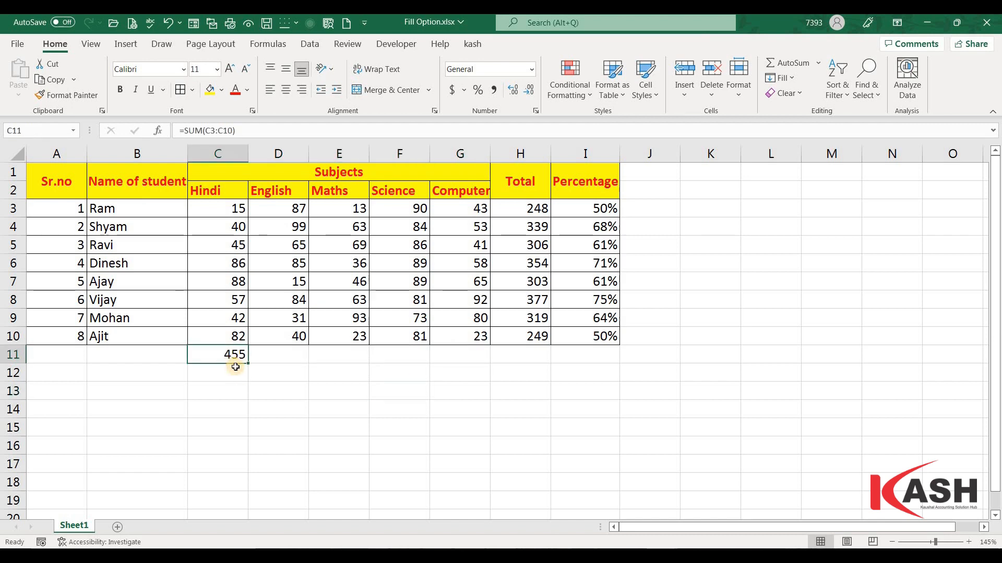
pyautogui.moveTo(249, 364); pyautogui.dragTo(480, 358)
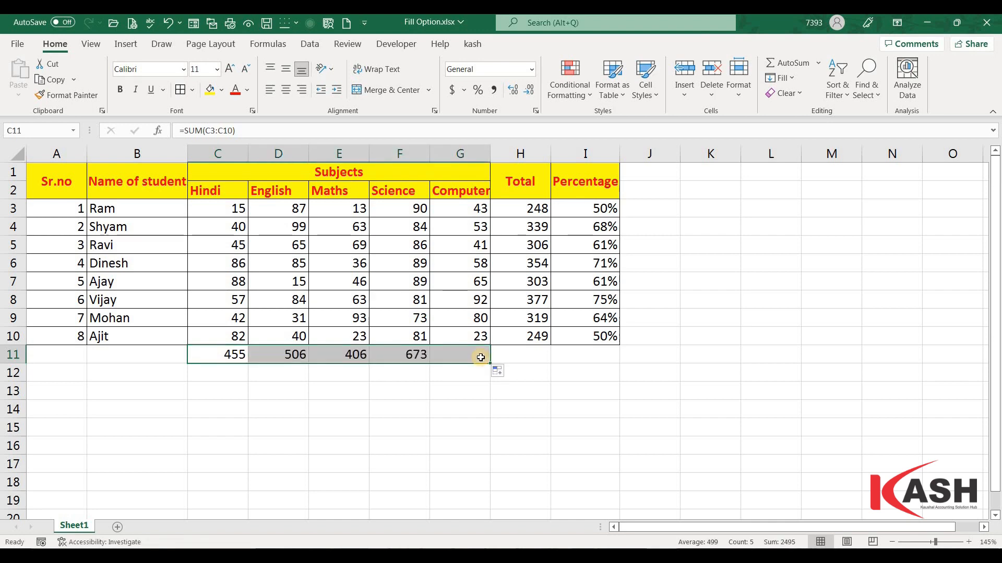
pyautogui.hotkey('ctrl', 'z')
pyautogui.click(427, 401)
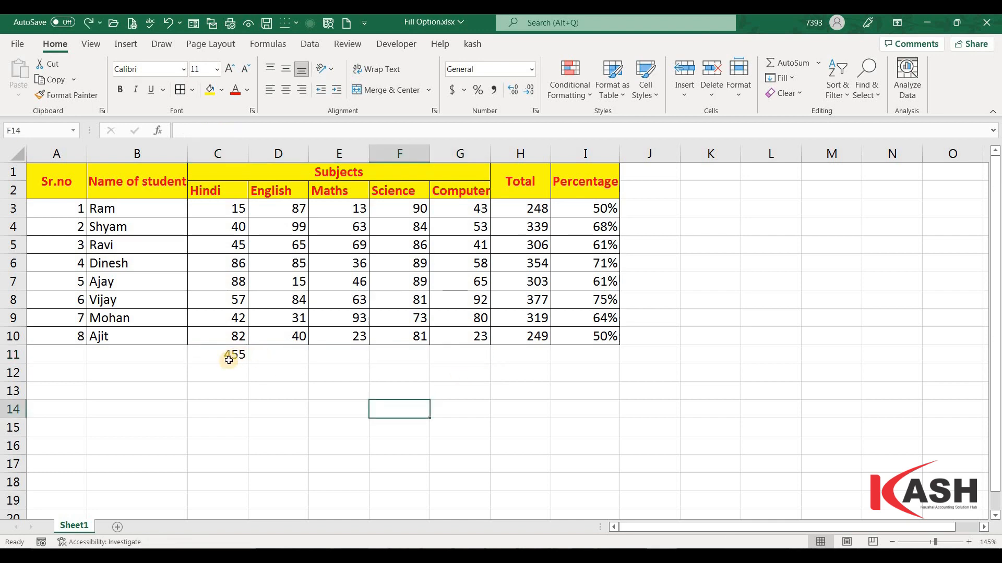
# Step: Copy the total formula in C11 across through G11 using Fill Right
pyautogui.moveTo(224, 355); pyautogui.dragTo(440, 355)
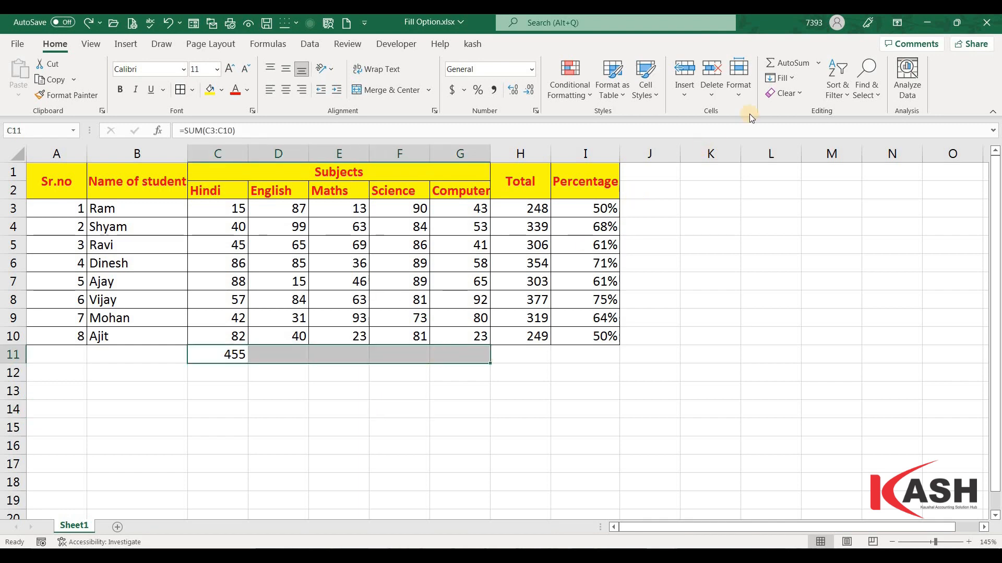
pyautogui.click(793, 79)
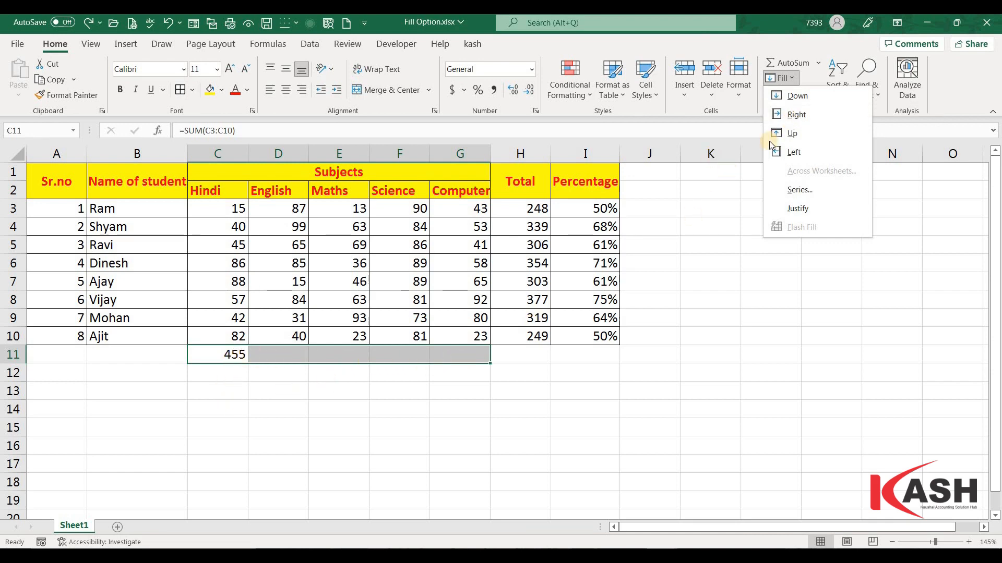
pyautogui.click(804, 114)
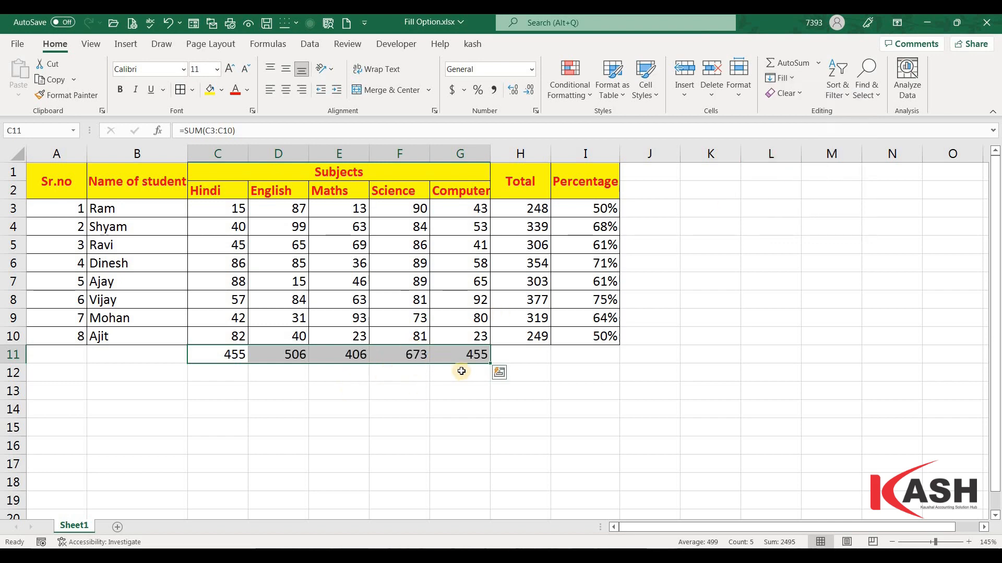
pyautogui.click(340, 457)
pyautogui.click(287, 441)
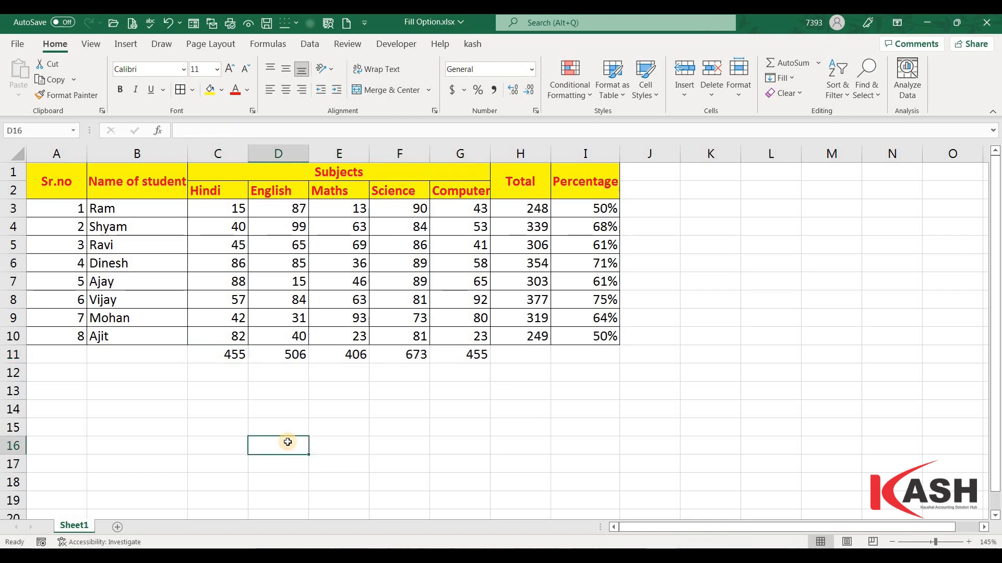
# Step: Enter 100 in cell D14
pyautogui.click(282, 408)
pyautogui.write('100')
pyautogui.press('Return')
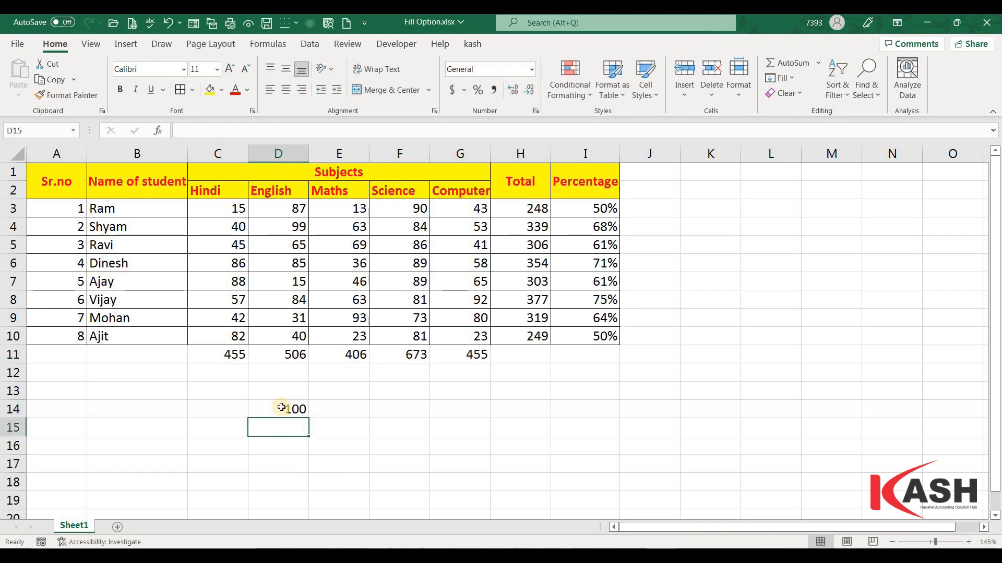
# Step: Try filling the value in D14 down through D18 with Fill Down, and undo the fill
pyautogui.moveTo(284, 407); pyautogui.dragTo(287, 488)
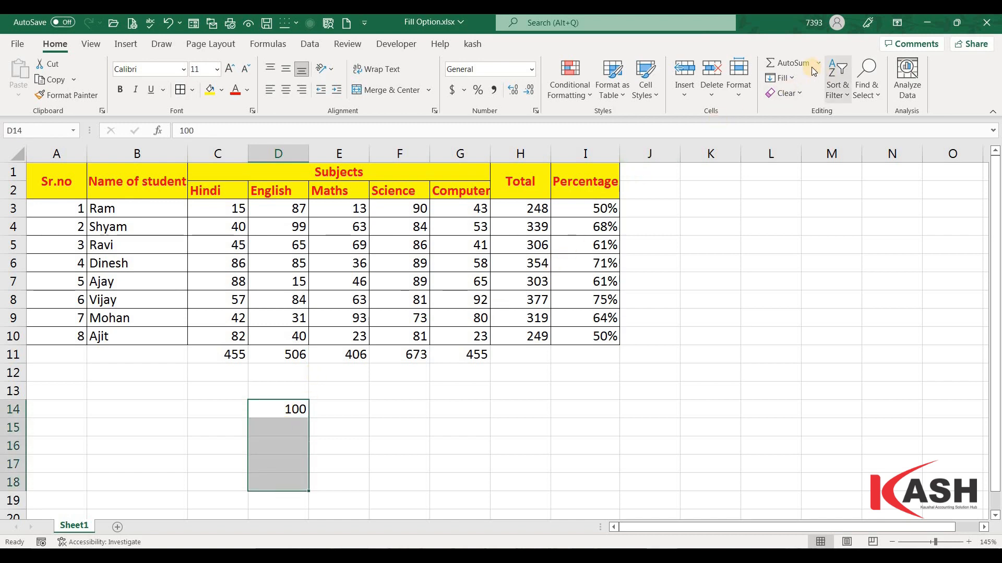
pyautogui.click(797, 77)
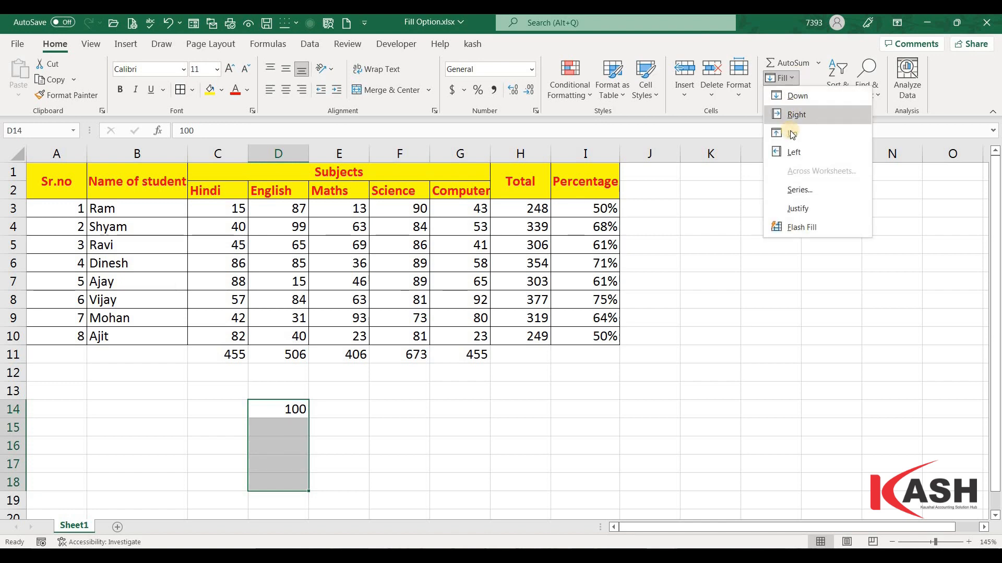
pyautogui.click(796, 98)
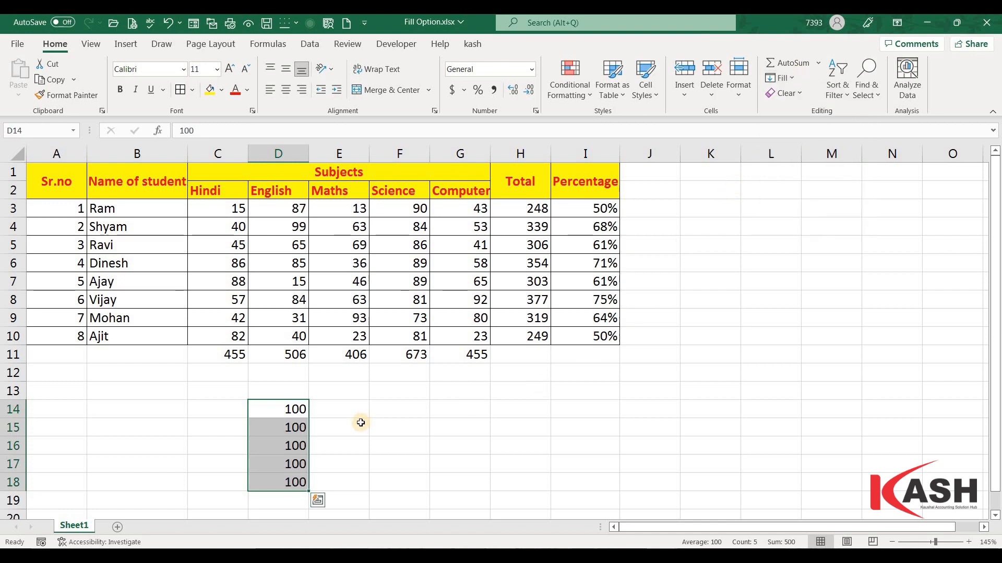
pyautogui.click(334, 433)
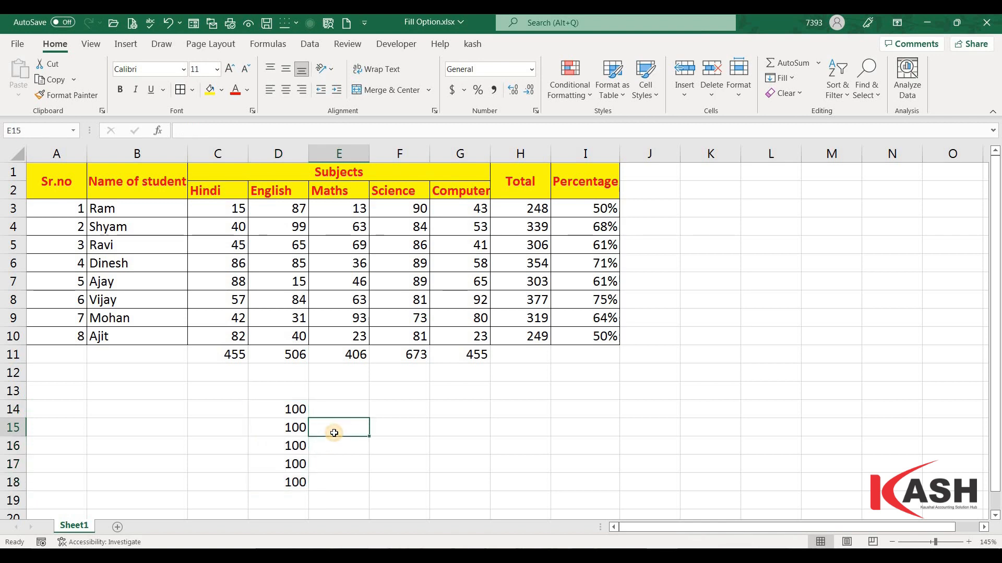
pyautogui.hotkey('ctrl', 'z')
# Step: Fill the value 100 from D14 down through D18
pyautogui.click(282, 415)
pyautogui.moveTo(289, 473); pyautogui.dragTo(289, 478)
pyautogui.hotkey('ctrl', 'd')
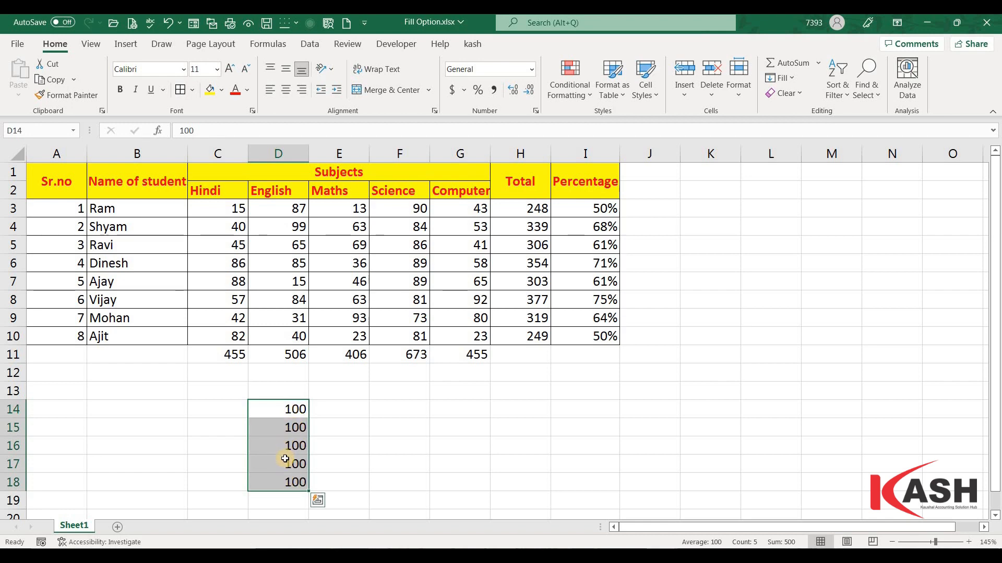
pyautogui.click(383, 424)
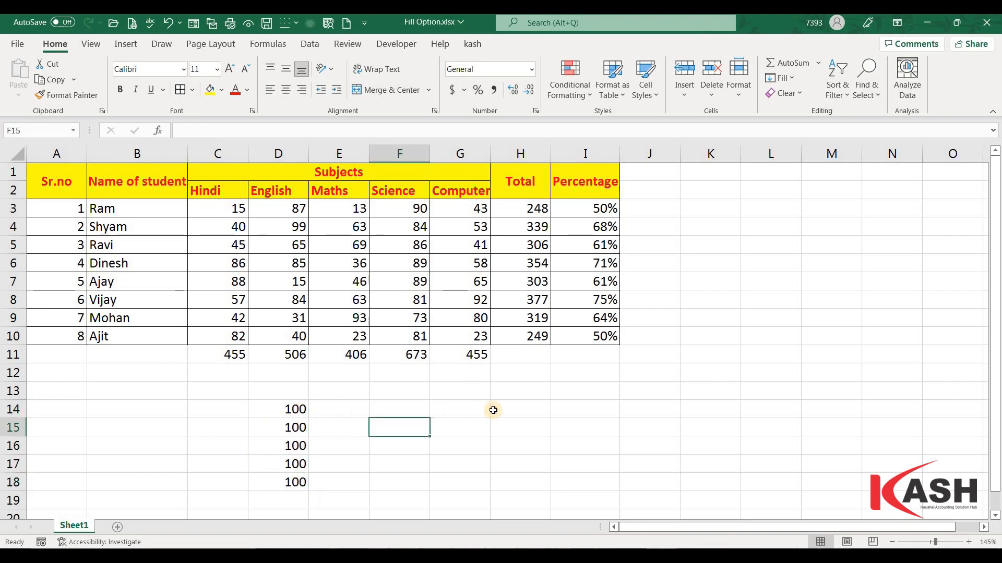
# Step: Fill the value 100 from D14 rightward along row 14 through H14
pyautogui.moveTo(282, 410); pyautogui.dragTo(499, 411)
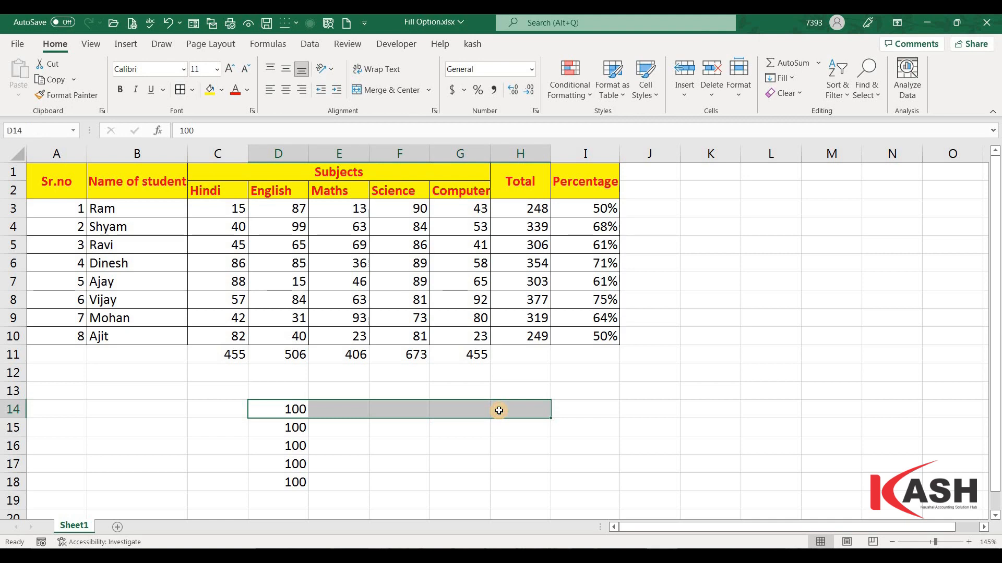
pyautogui.hotkey('ctrl', 'r')
pyautogui.click(482, 446)
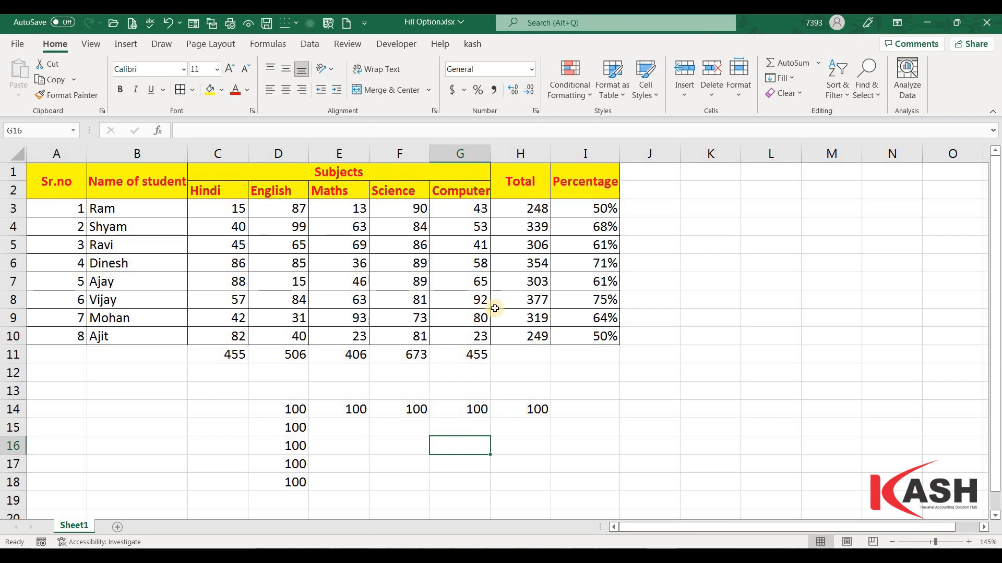
# Step: Enter 100 in cell I18 and copy it upward through I12 using Fill Up
pyautogui.click(575, 480)
pyautogui.write('100')
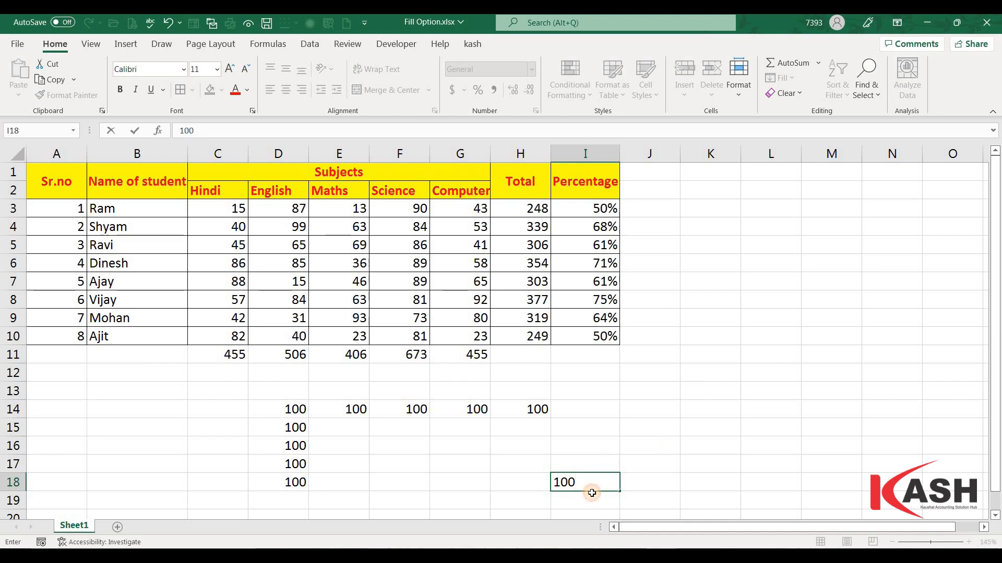
pyautogui.click(652, 445)
pyautogui.moveTo(584, 481); pyautogui.dragTo(599, 371)
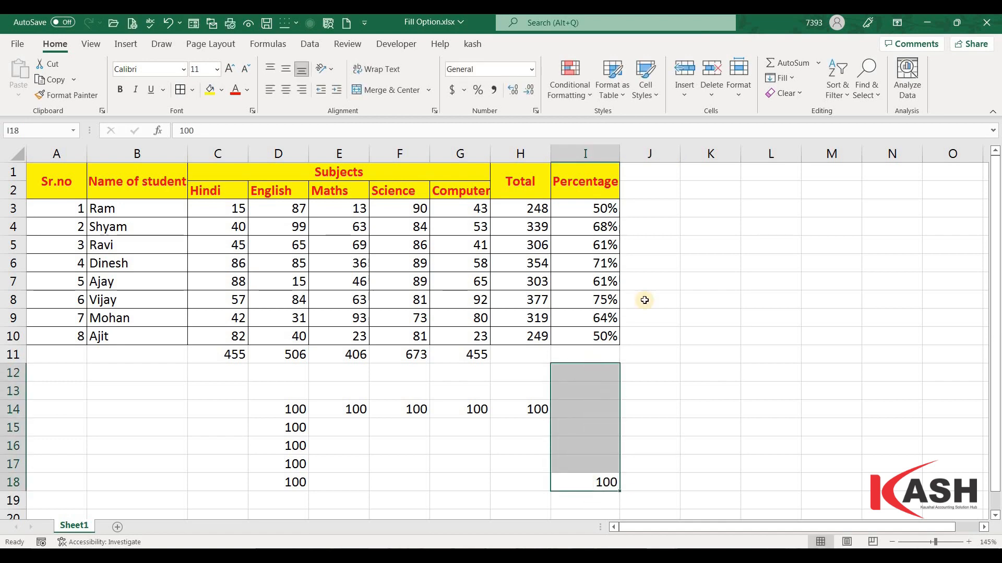
pyautogui.click(791, 79)
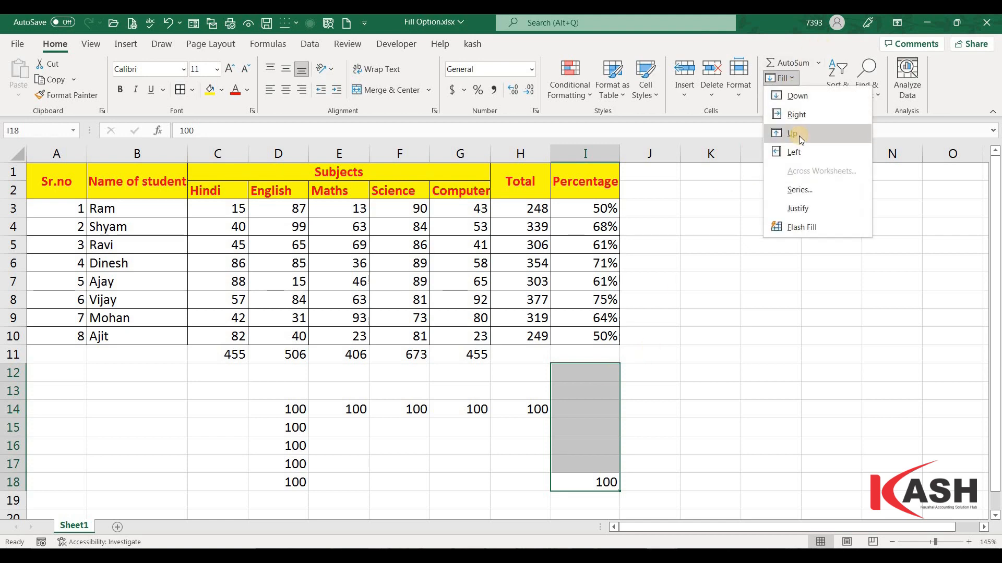
pyautogui.click(799, 135)
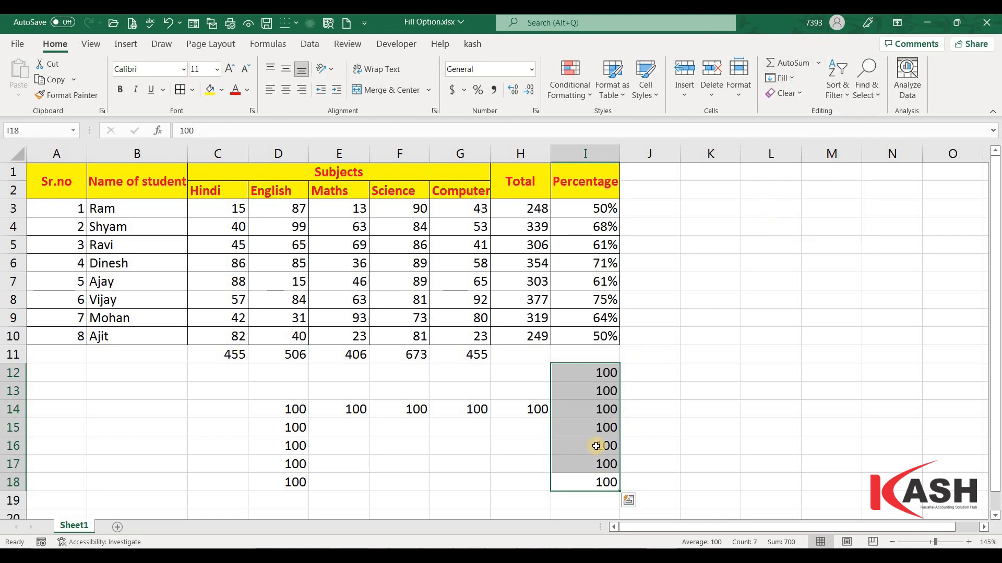
pyautogui.click(547, 385)
# Step: Copy the values in I12:I13 leftward through column C using Fill Left
pyautogui.moveTo(584, 372); pyautogui.dragTo(226, 389)
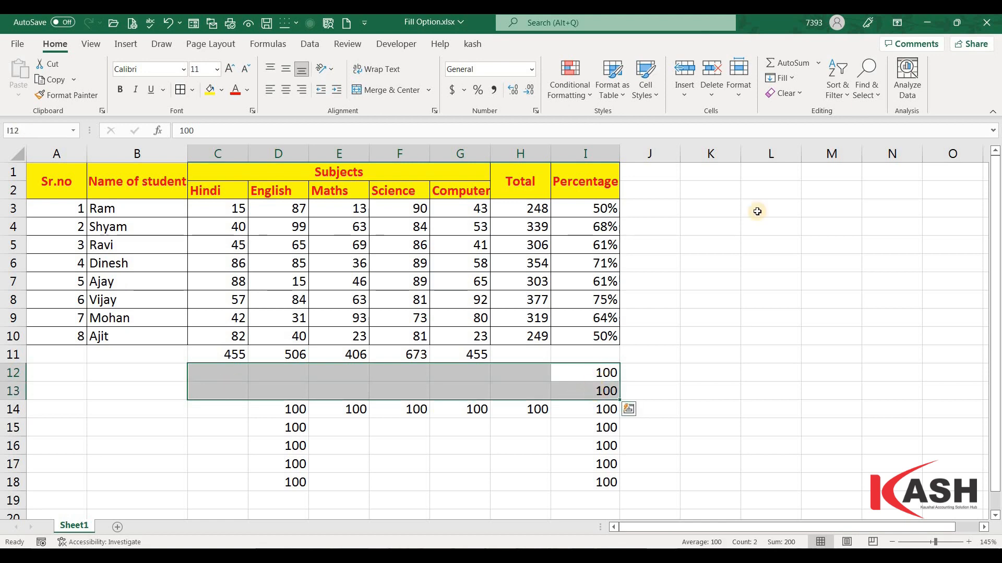
pyautogui.click(793, 78)
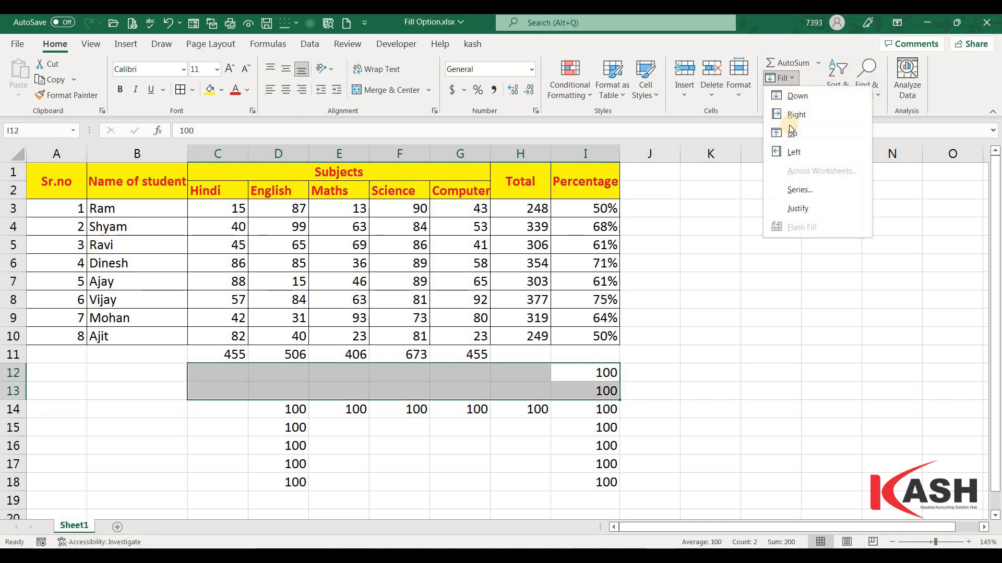
pyautogui.click(791, 152)
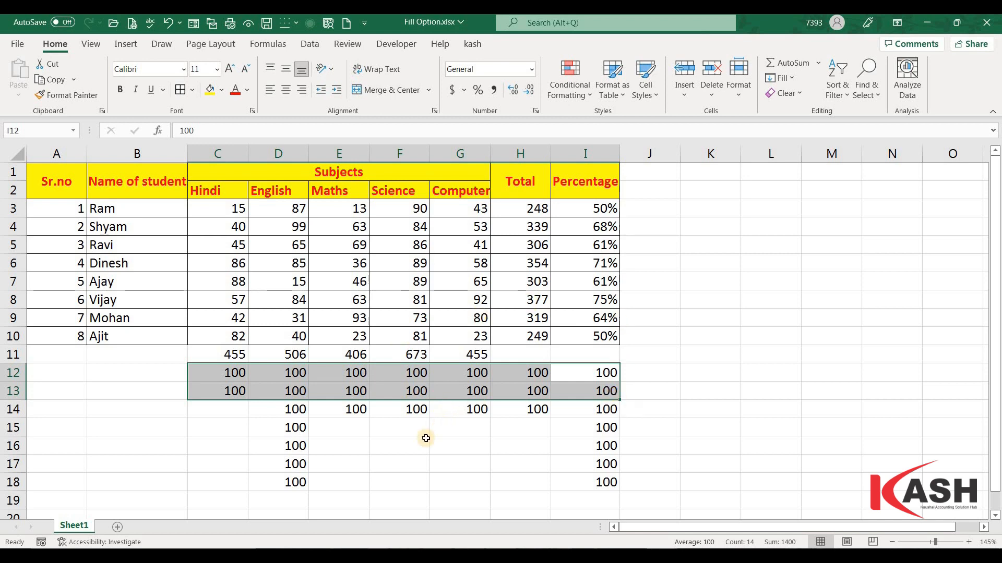
# Step: Try Fill Down on the empty range F15:F19 without including the source cell F14
pyautogui.click(412, 411)
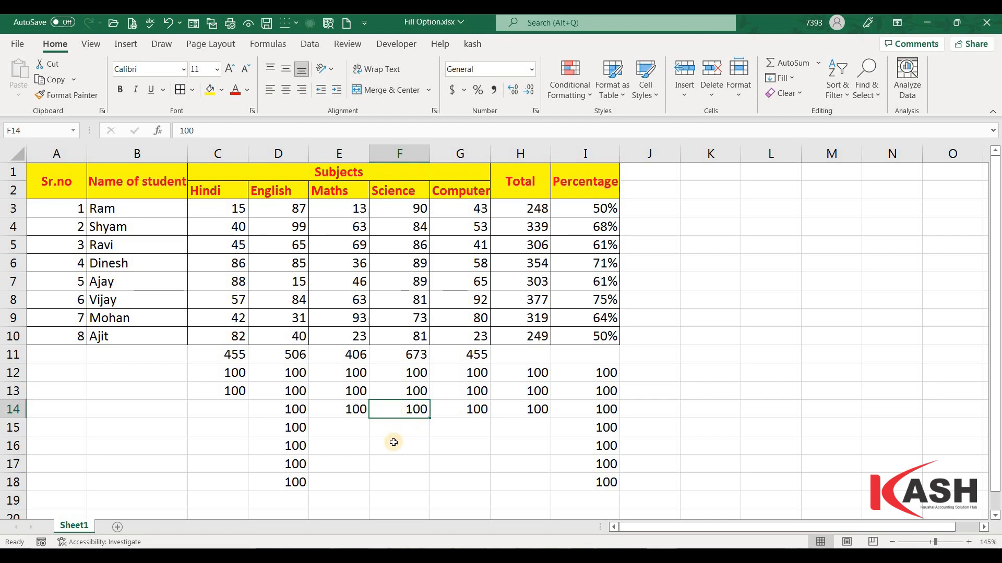
pyautogui.click(399, 429)
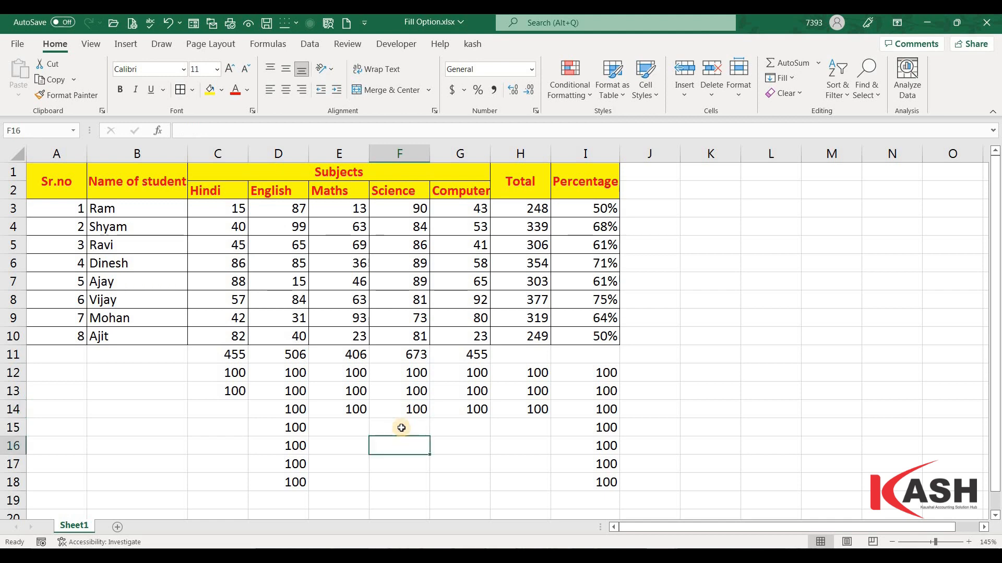
pyautogui.keyDown('shift'); pyautogui.click(403, 494); pyautogui.keyUp('shift')
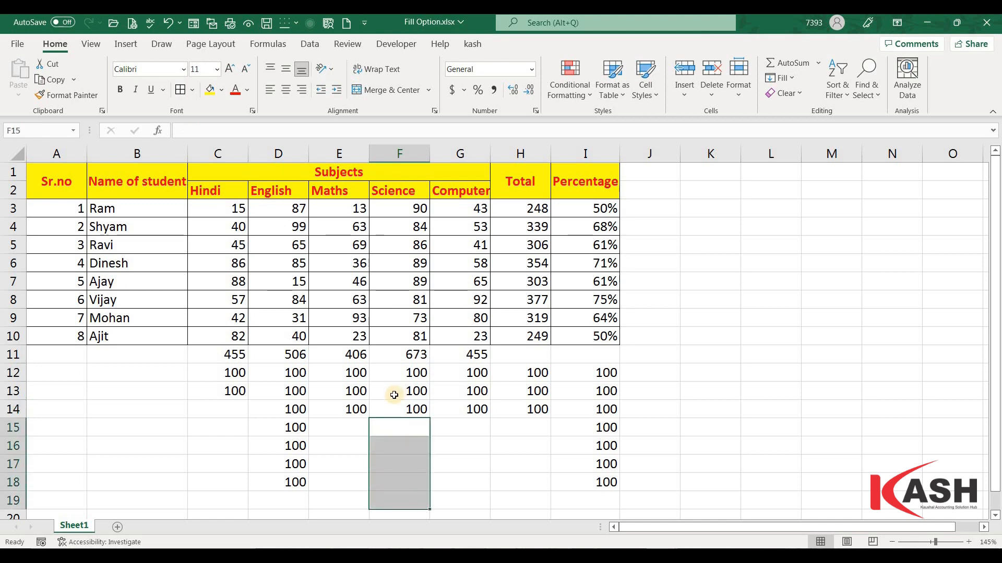
pyautogui.moveTo(399, 409); pyautogui.dragTo(406, 483)
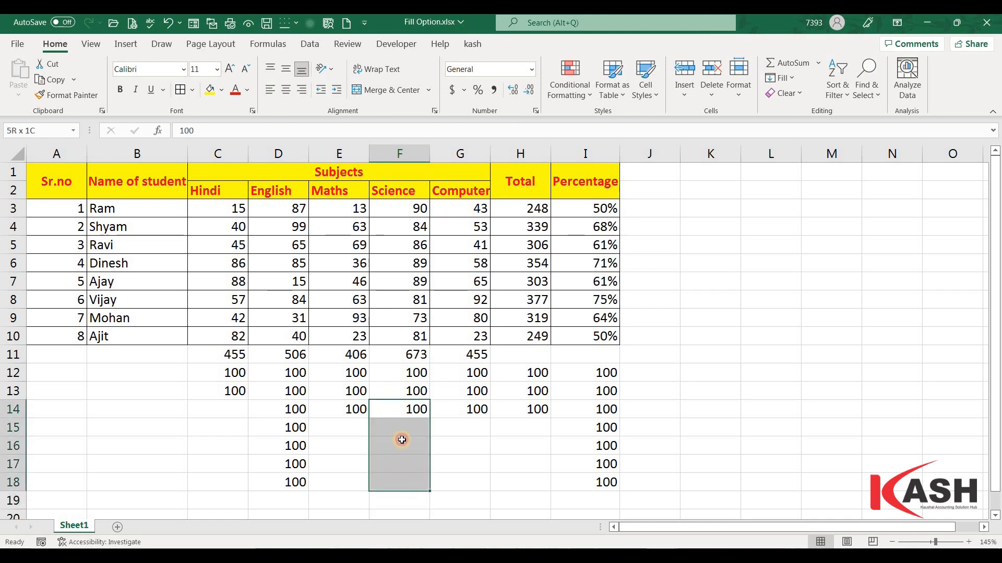
pyautogui.click(405, 432)
pyautogui.keyDown('shift'); pyautogui.click(409, 499); pyautogui.keyUp('shift')
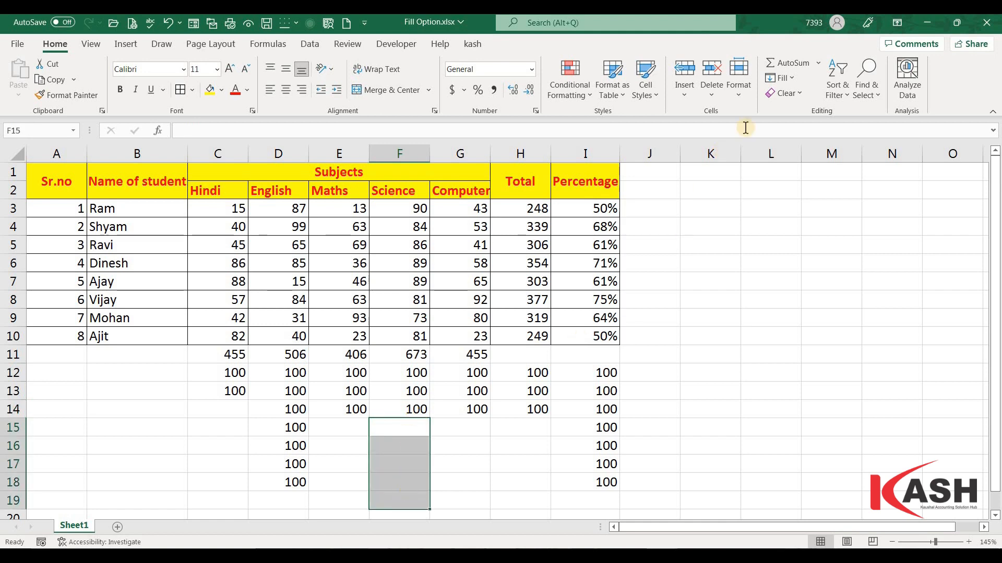
pyautogui.click(794, 77)
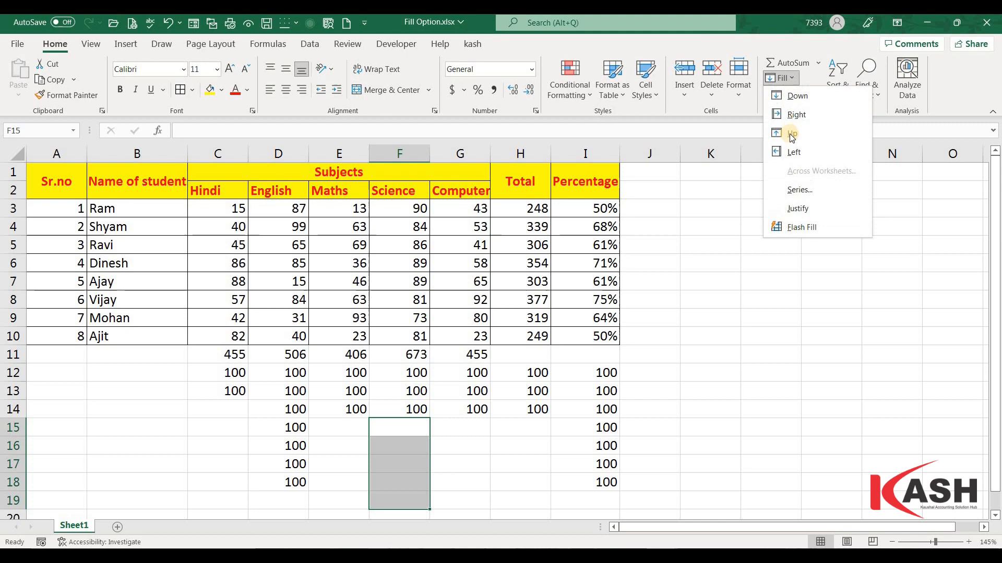
pyautogui.click(798, 99)
pyautogui.click(472, 467)
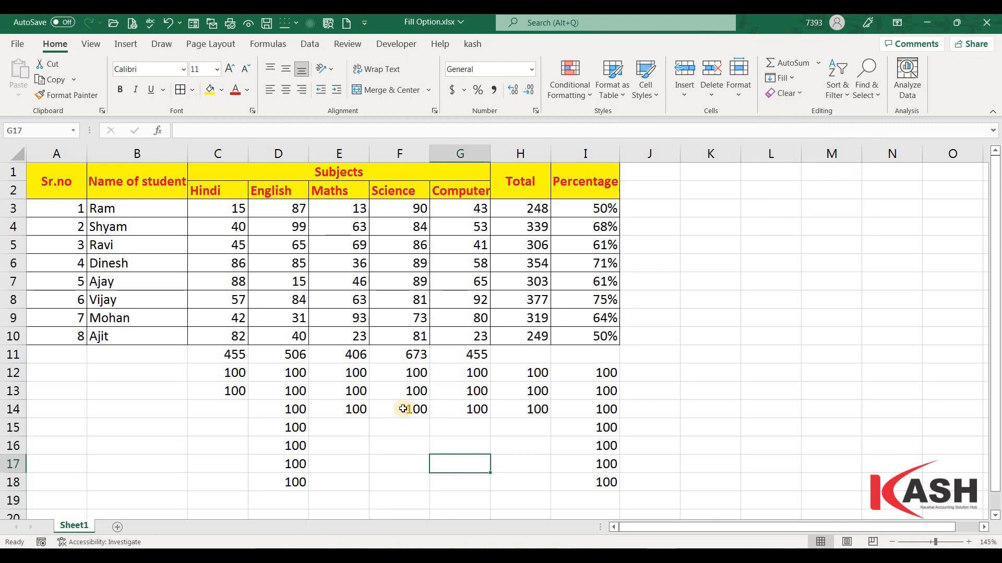
# Step: Copy the 100 from F14 into the single empty cell F15 using Fill Down
pyautogui.moveTo(399, 410); pyautogui.dragTo(401, 500)
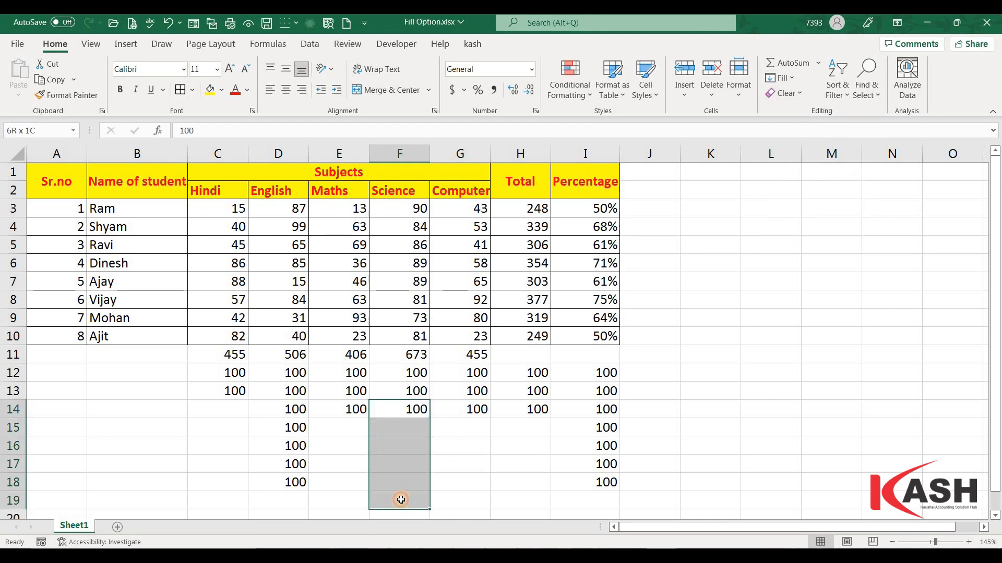
pyautogui.click(399, 428)
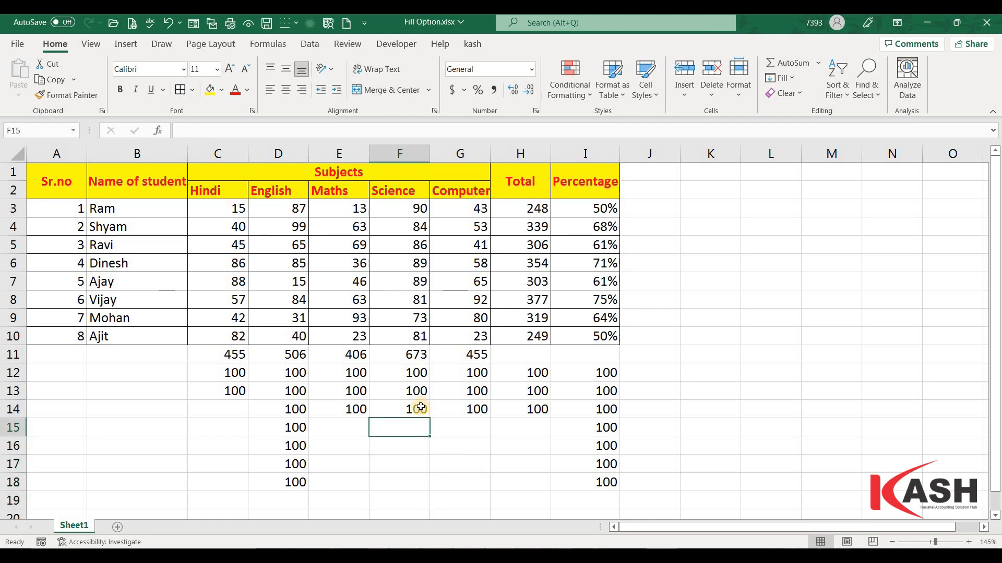
pyautogui.click(795, 81)
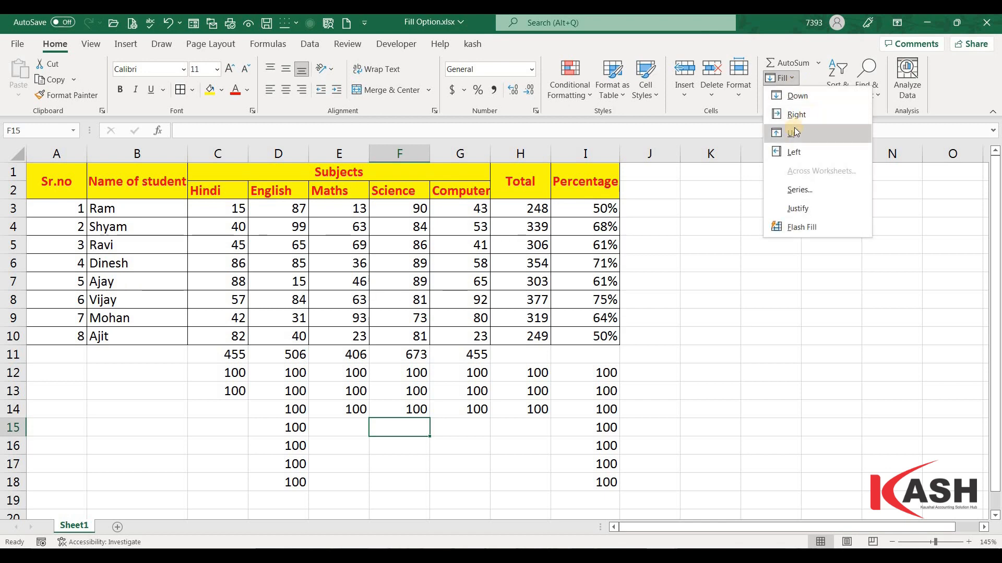
pyautogui.click(797, 96)
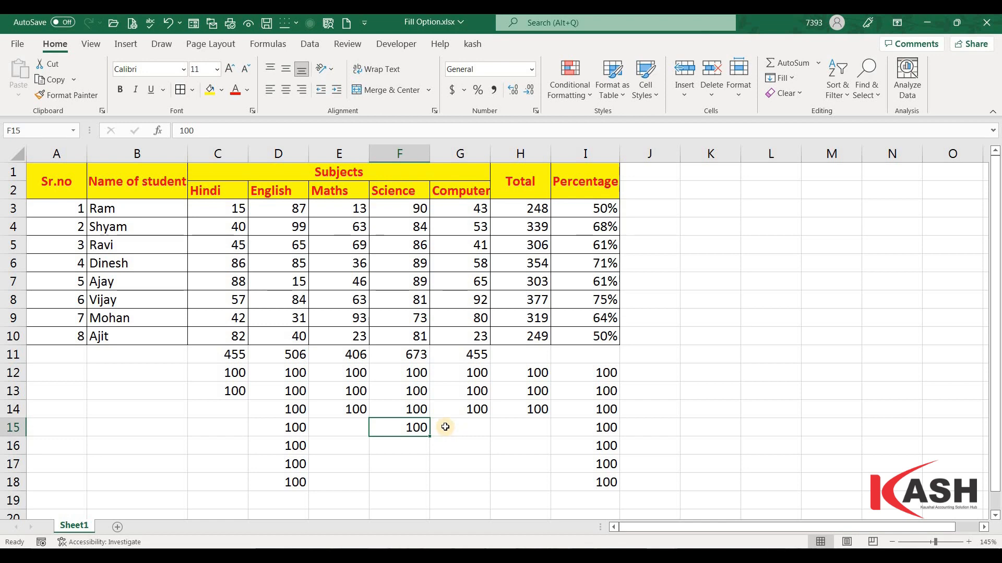
pyautogui.click(445, 428)
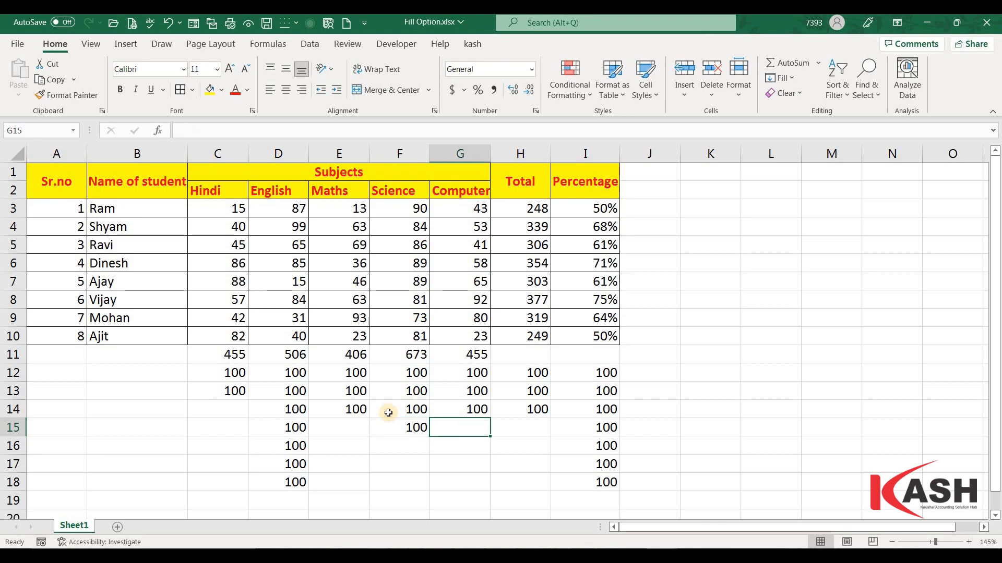
pyautogui.moveTo(389, 427); pyautogui.dragTo(403, 497)
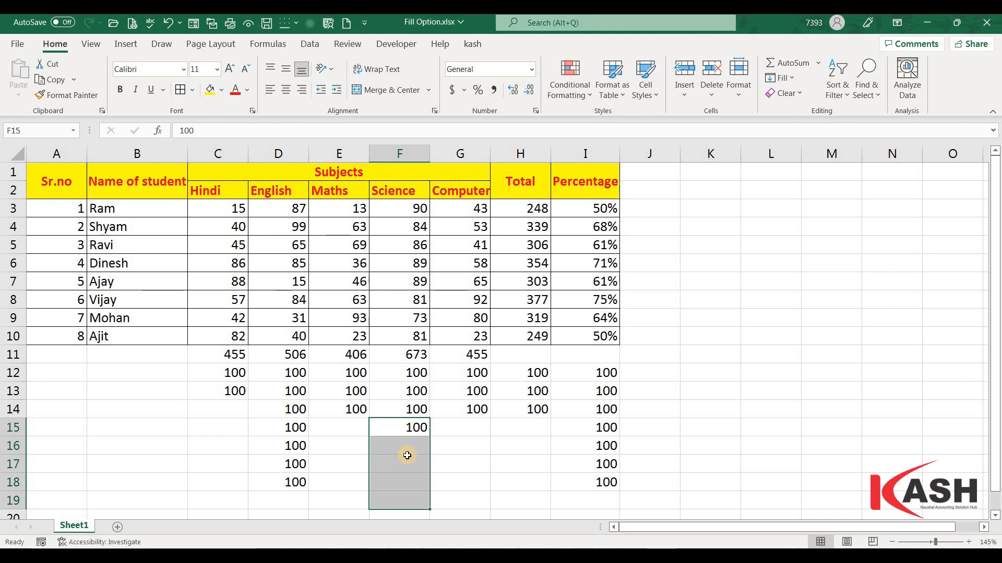
pyautogui.moveTo(399, 428); pyautogui.dragTo(398, 489)
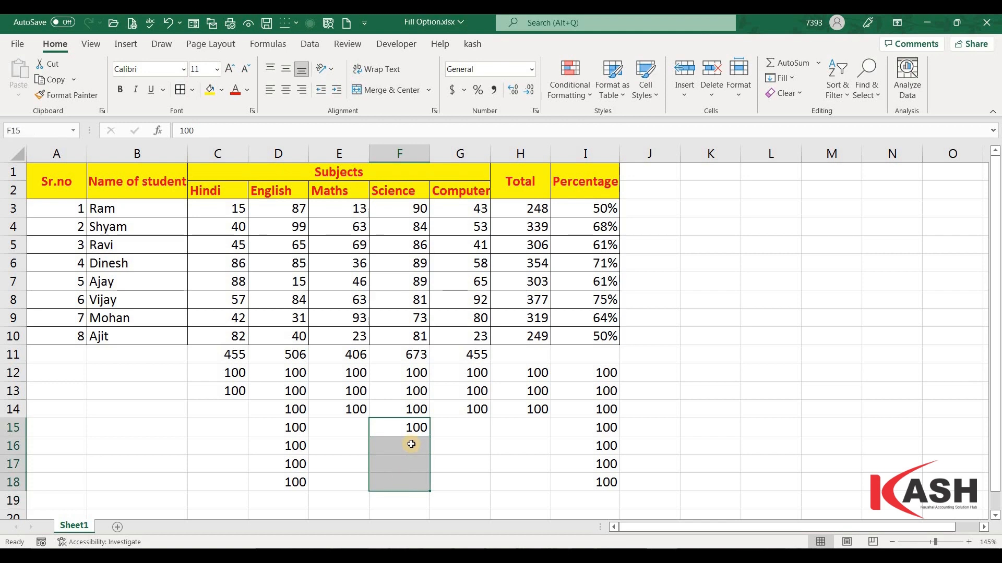
pyautogui.moveTo(411, 444); pyautogui.dragTo(414, 496)
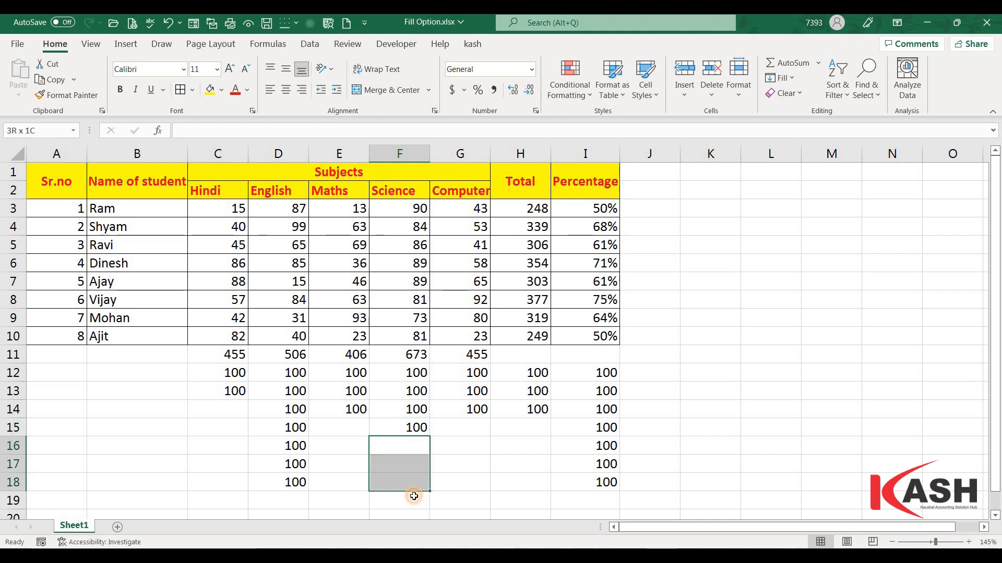
pyautogui.click(411, 443)
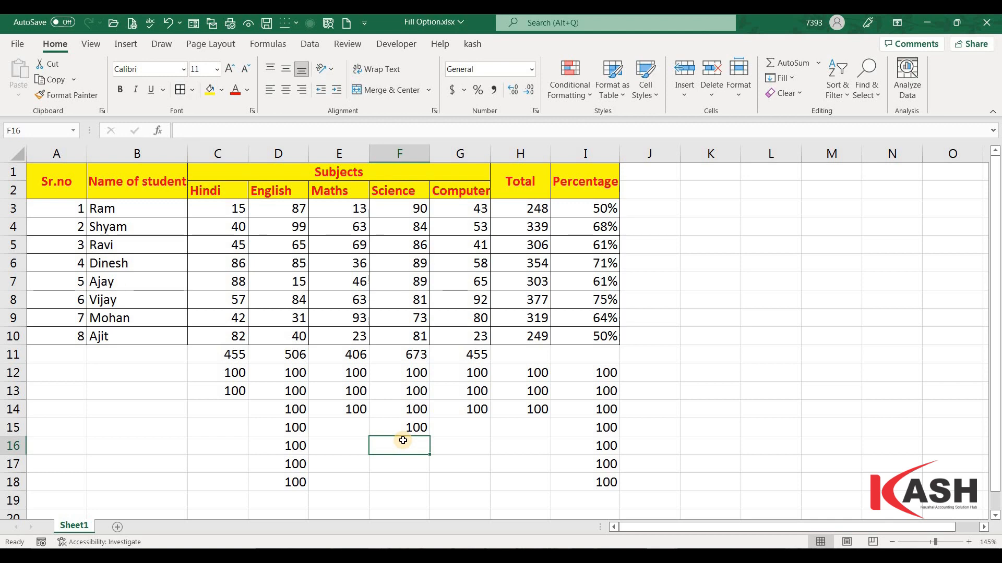
pyautogui.click(794, 79)
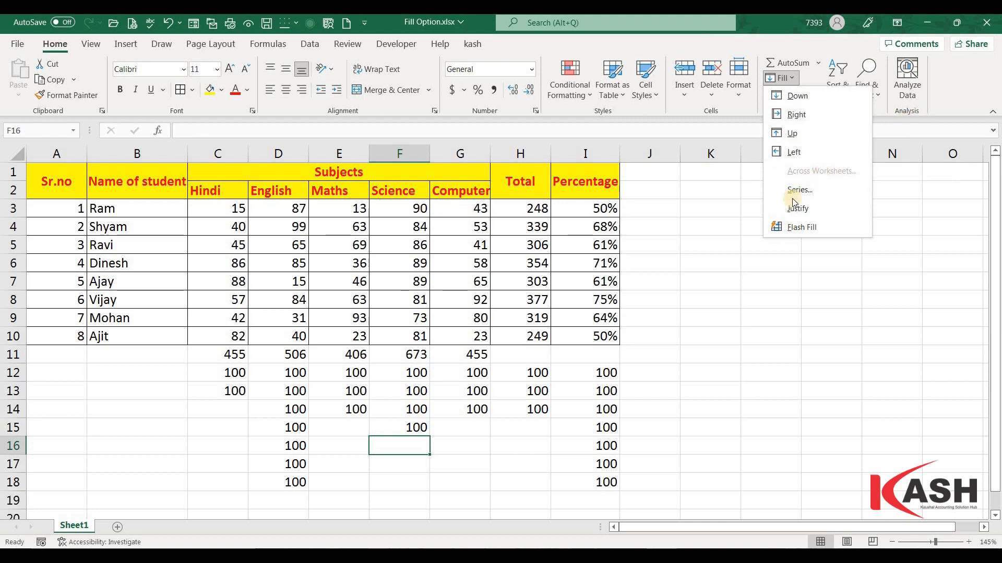
pyautogui.click(724, 295)
# Step: Clear the practice totals and filled values beneath the marks table, covering C11:J19
pyautogui.moveTo(222, 353)
pyautogui.mouseDown()
pyautogui.moveTo(454, 445)
pyautogui.moveTo(630, 476)
pyautogui.moveTo(622, 492)
pyautogui.mouseUp()
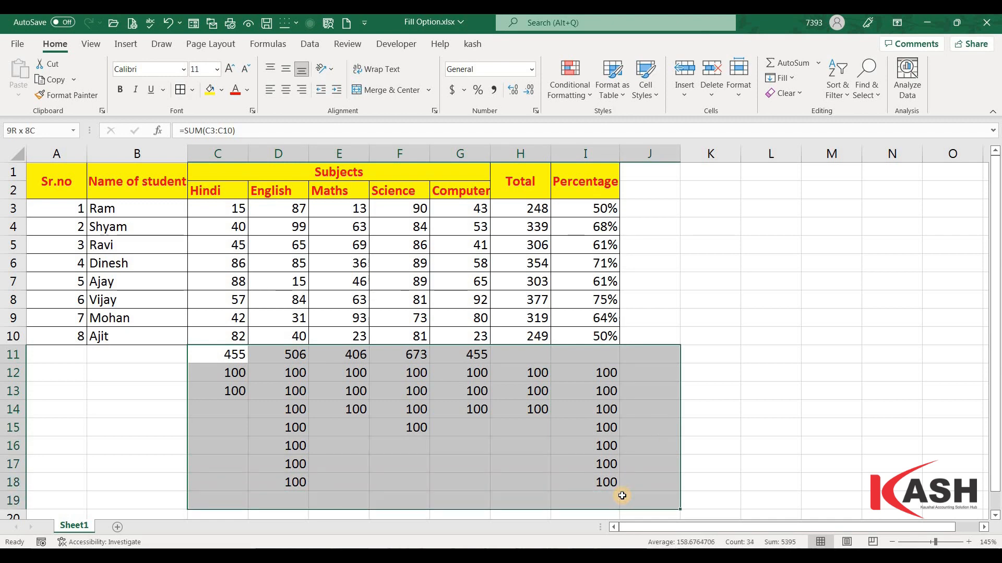
pyautogui.press('Delete')
pyautogui.click(699, 389)
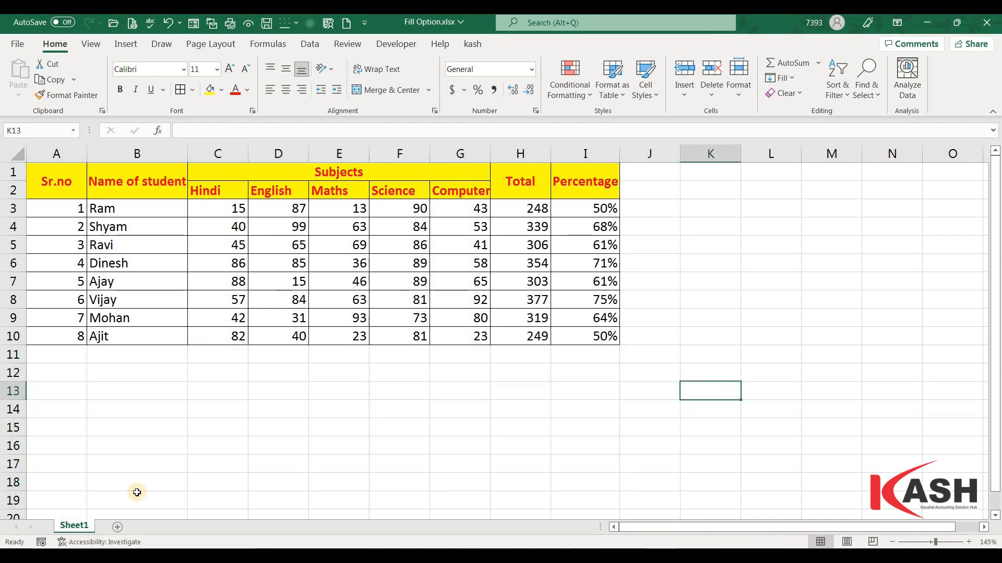
# Step: Add three blank worksheets after Sheet1
pyautogui.click(117, 527)
pyautogui.click(159, 528)
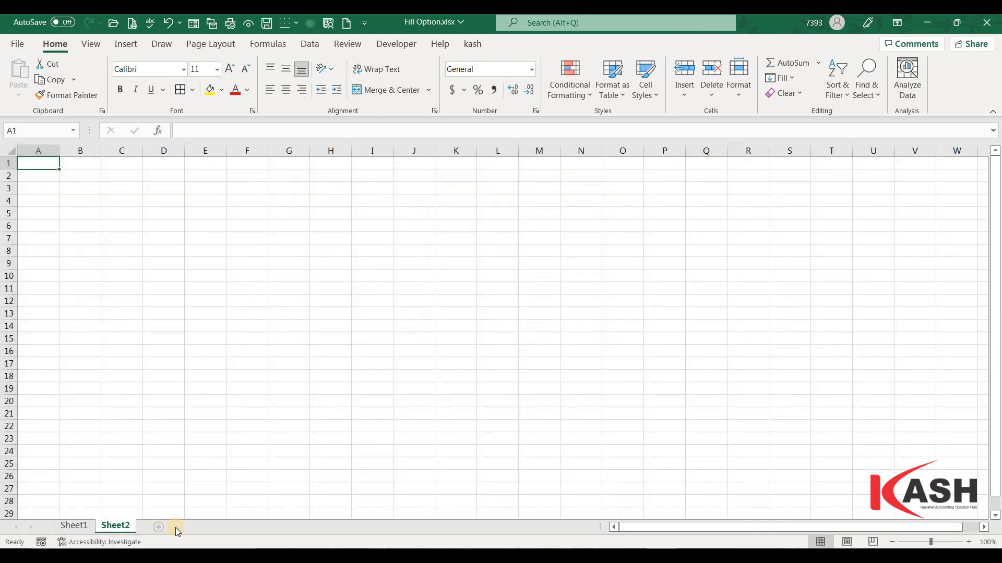
pyautogui.click(202, 527)
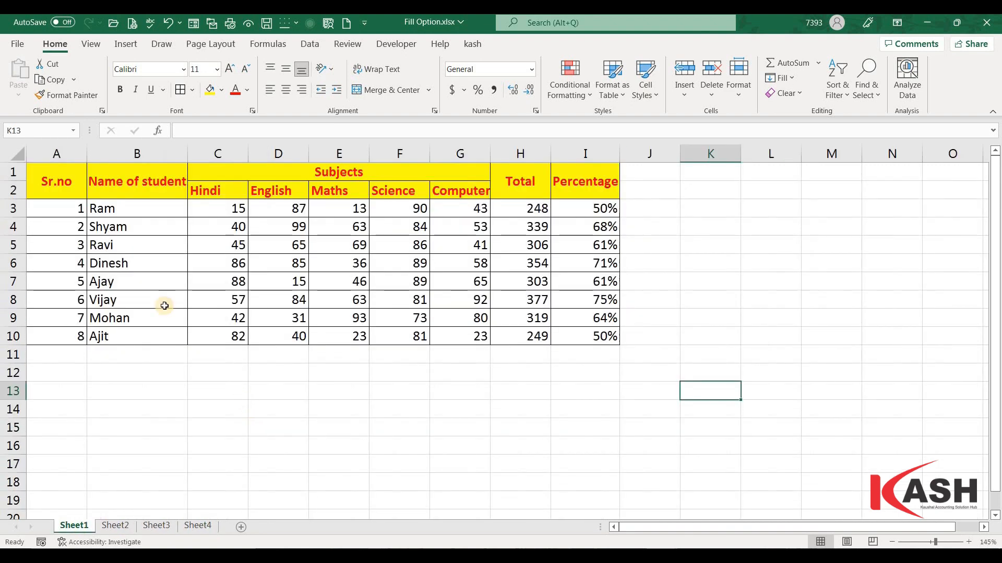
# Step: Fill only the formats of the marks table A1:I10 across the grouped sheets Sheet1 to Sheet4, and check the copies
pyautogui.moveTo(57, 181); pyautogui.dragTo(56, 226)
pyautogui.moveTo(338, 303); pyautogui.dragTo(615, 337)
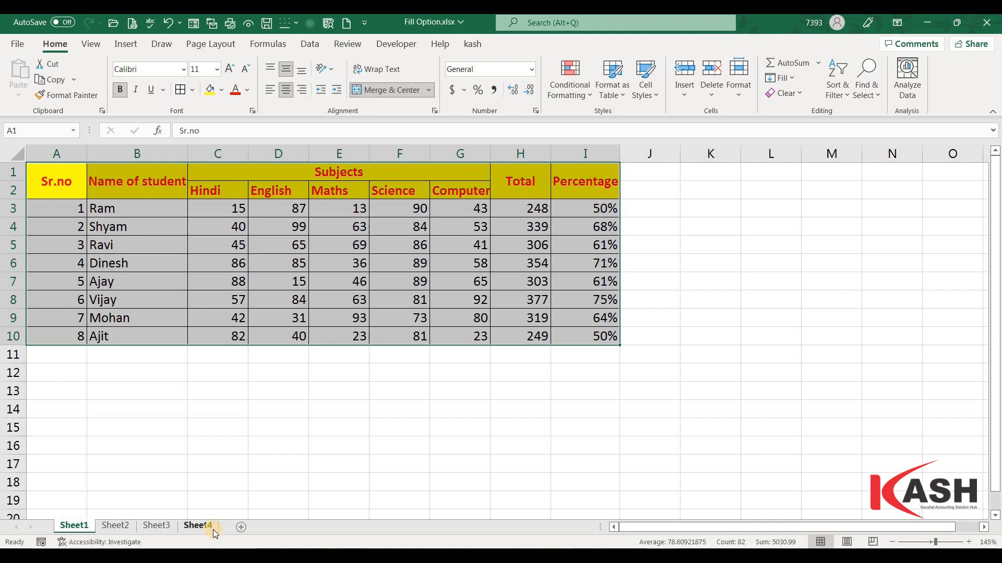
pyautogui.click(197, 429)
pyautogui.moveTo(56, 181); pyautogui.dragTo(555, 336)
pyautogui.keyDown('shift'); pyautogui.click(199, 527); pyautogui.keyUp('shift')
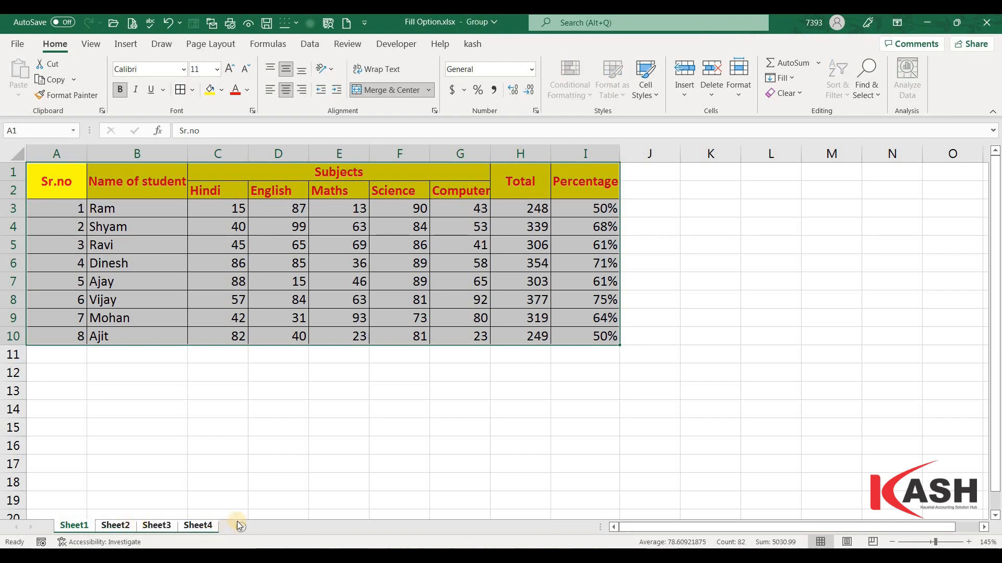
pyautogui.click(790, 81)
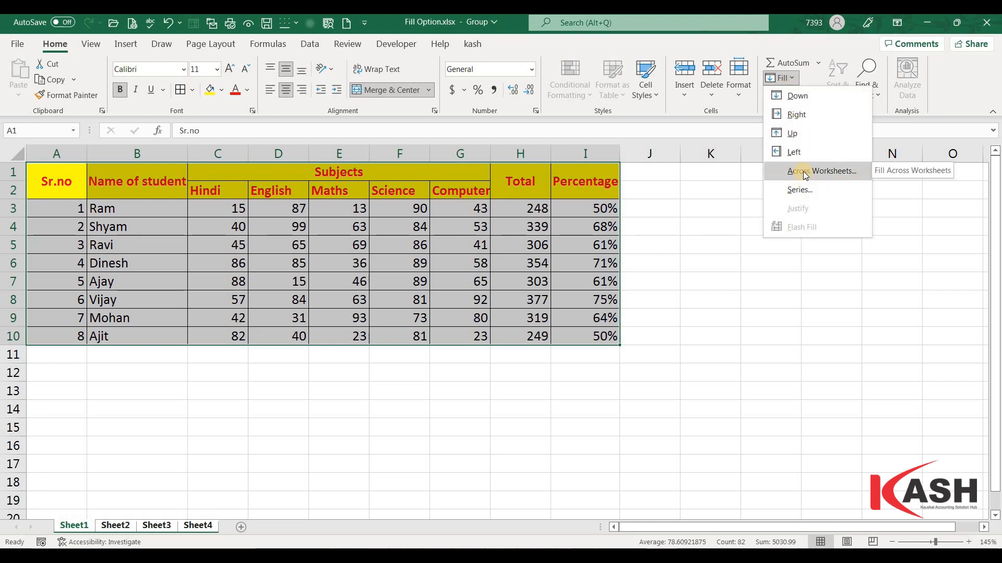
pyautogui.click(803, 171)
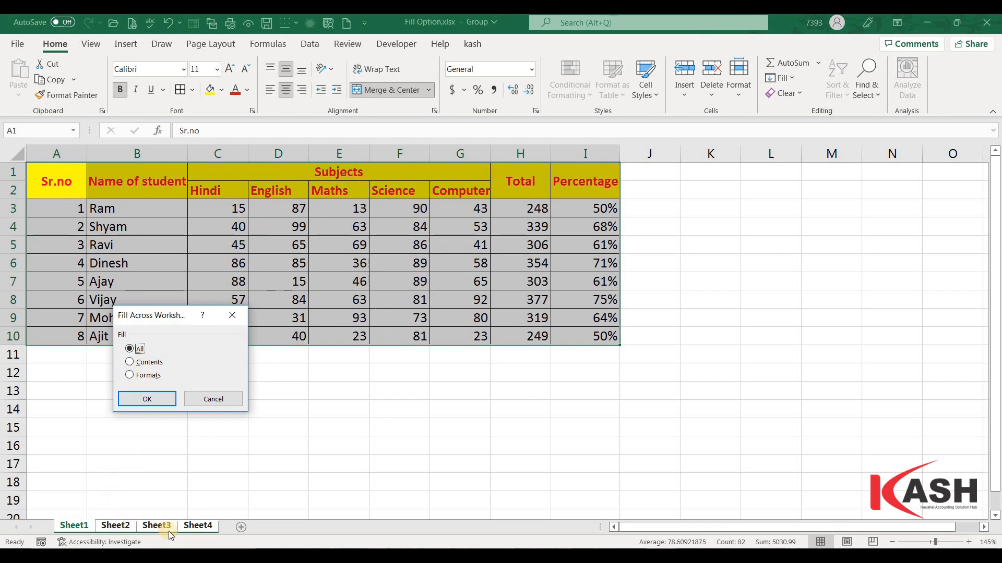
pyautogui.click(151, 377)
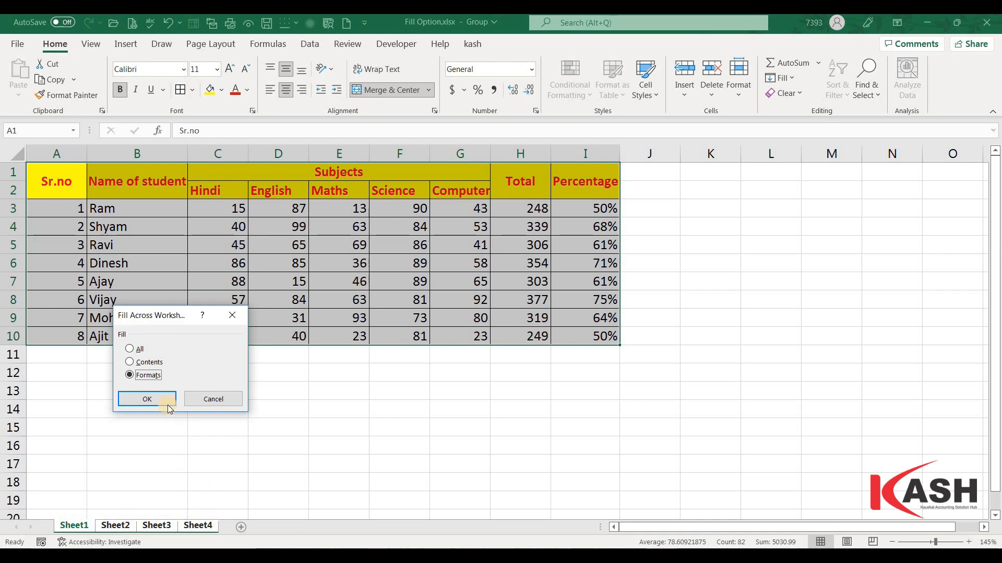
pyautogui.click(146, 398)
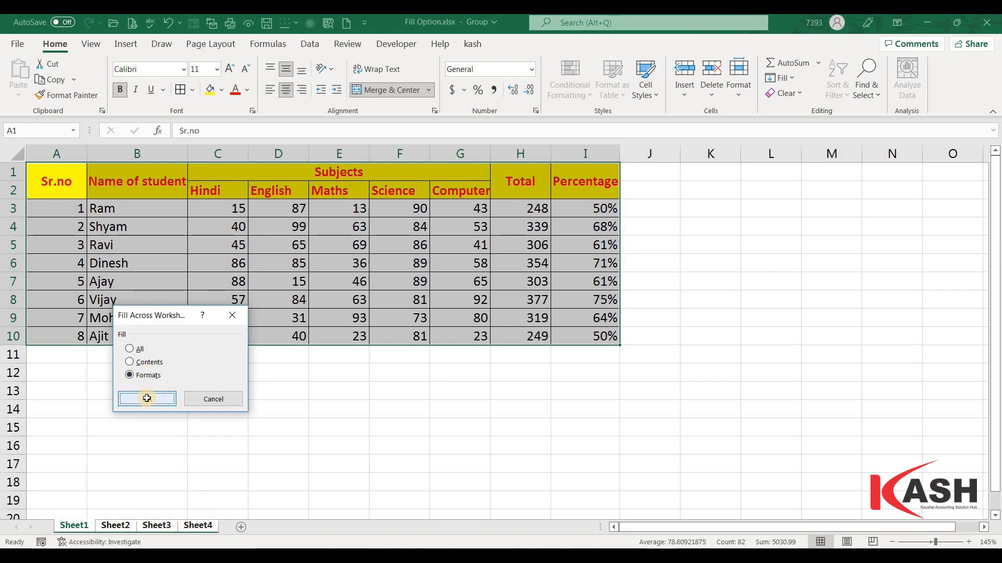
pyautogui.click(116, 525)
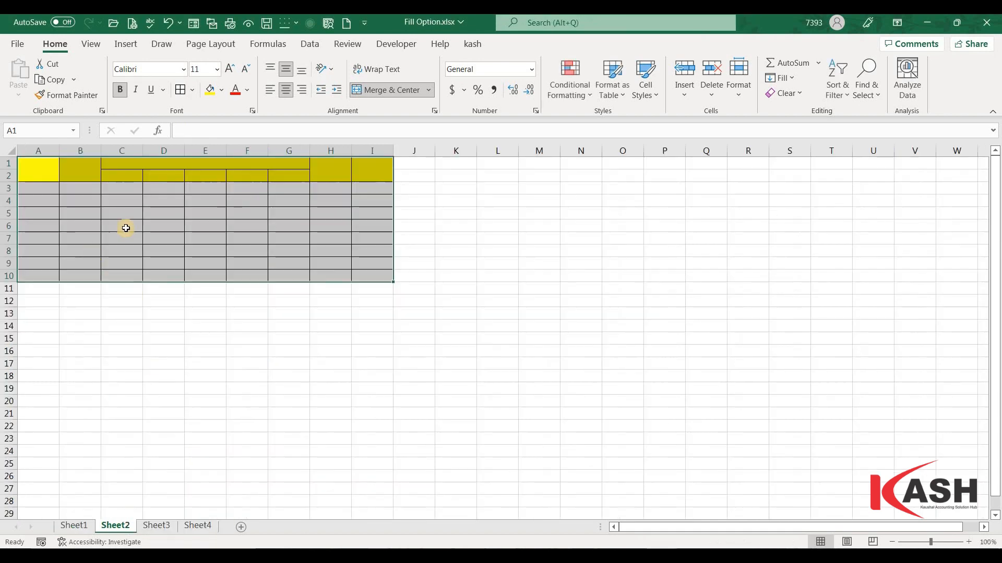
pyautogui.click(157, 526)
pyautogui.keyDown('ctrl'); pyautogui.click(199, 525); pyautogui.keyUp('ctrl')
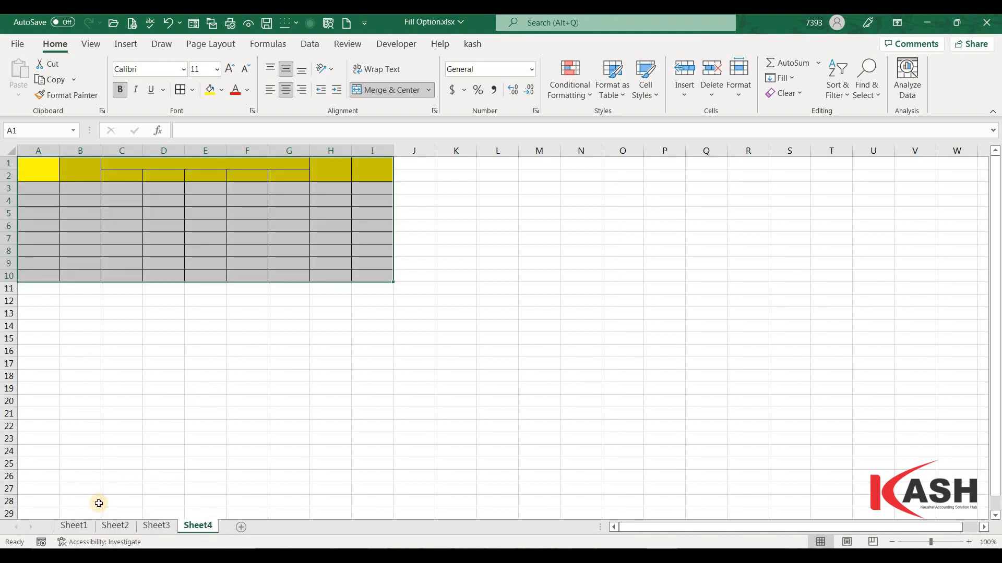
# Step: Regroup Sheet1 to Sheet4, fill the marks table across them with the All option, and check the copies
pyautogui.click(78, 526)
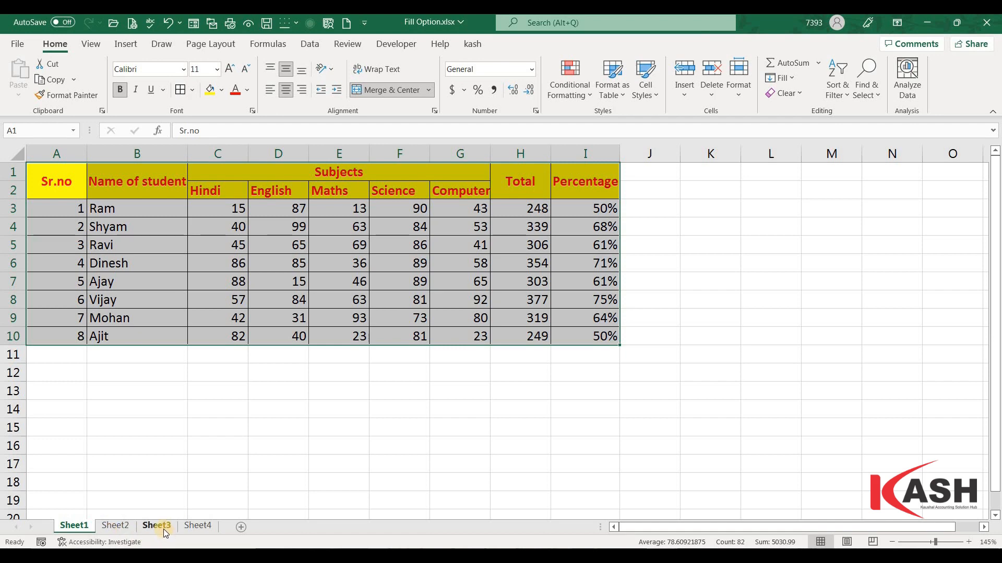
pyautogui.keyDown('shift'); pyautogui.click(206, 527); pyautogui.keyUp('shift')
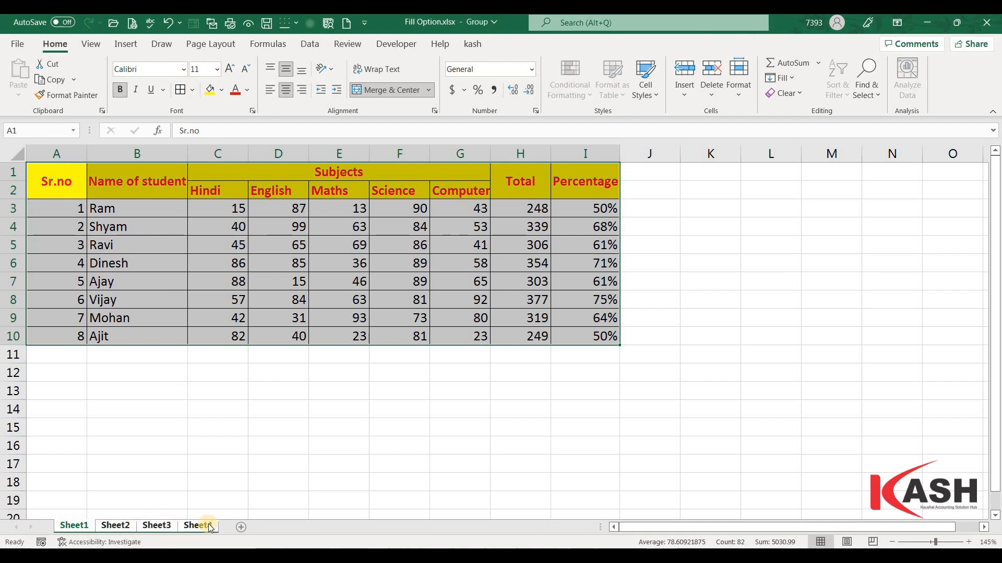
pyautogui.click(797, 80)
pyautogui.click(799, 171)
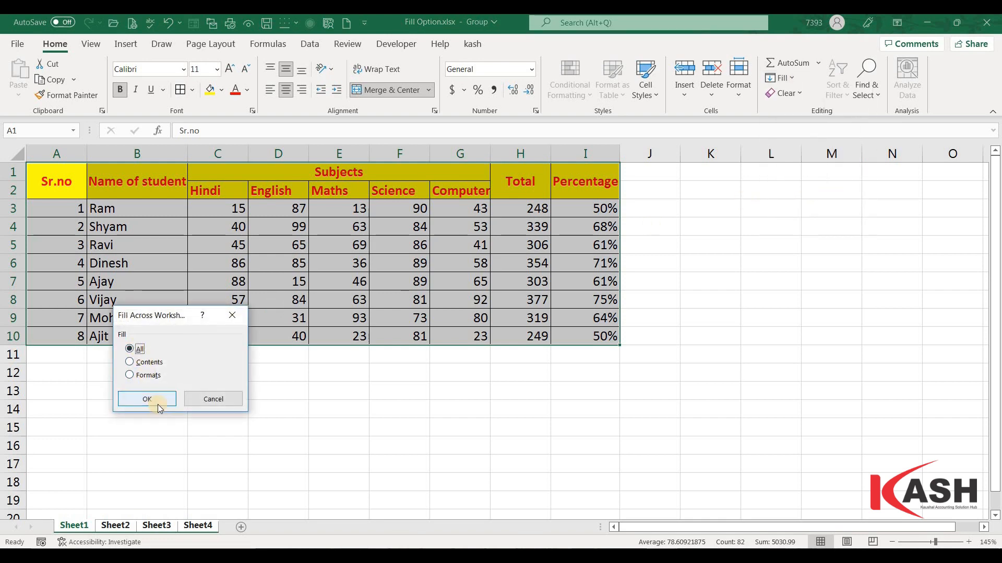
pyautogui.click(148, 400)
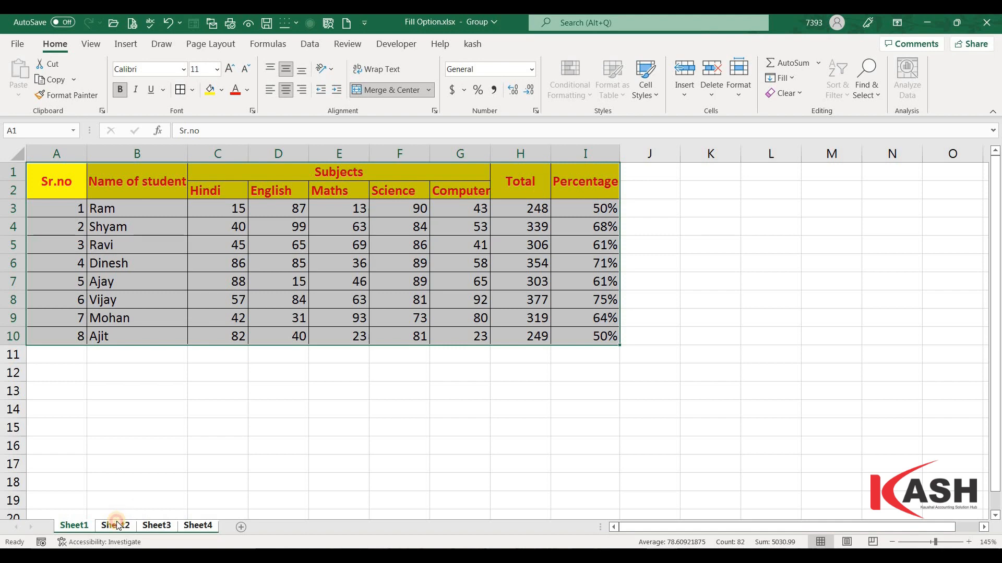
pyautogui.click(116, 526)
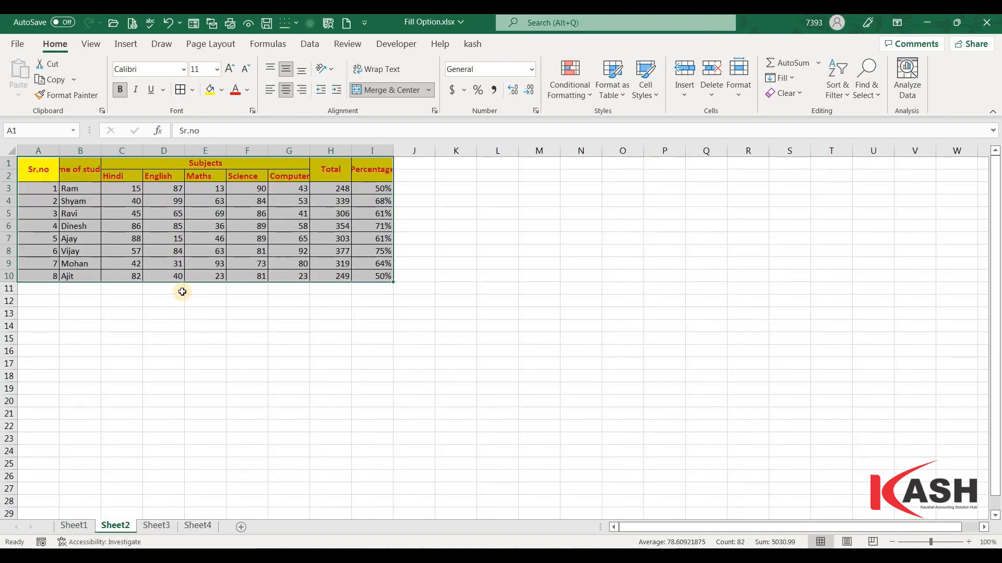
pyautogui.click(157, 525)
pyautogui.keyDown('ctrl'); pyautogui.click(198, 526); pyautogui.keyUp('ctrl')
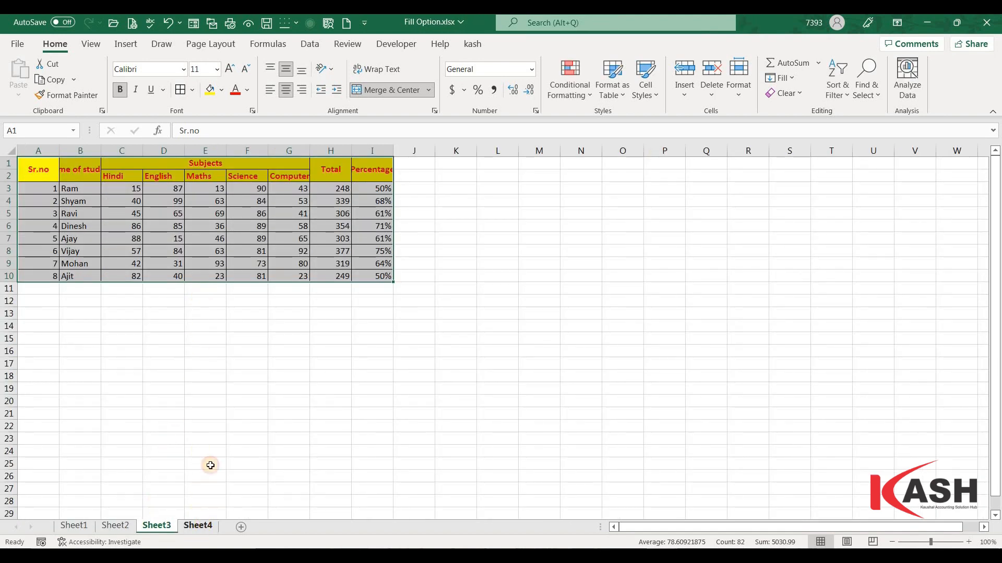
pyautogui.click(231, 298)
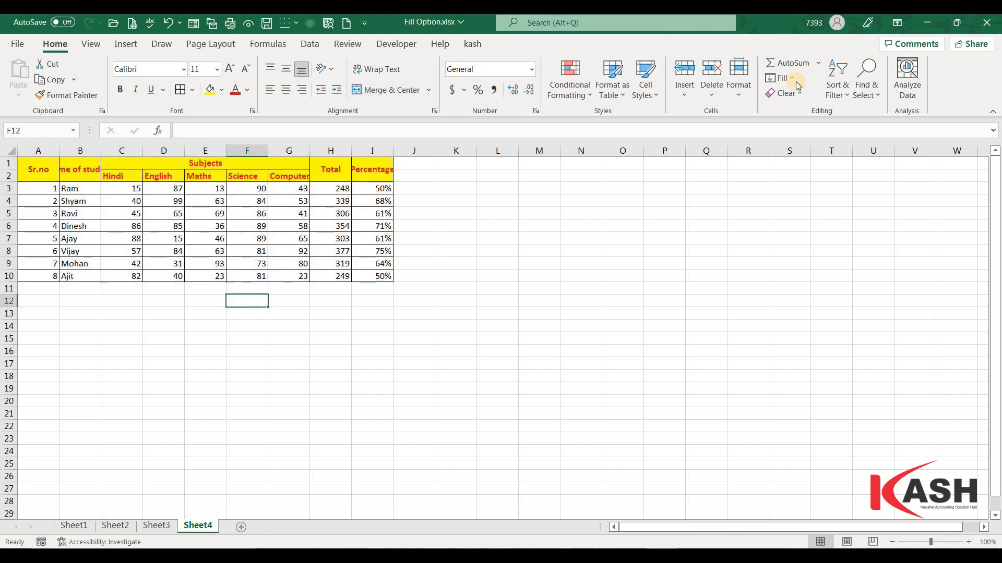
pyautogui.click(779, 78)
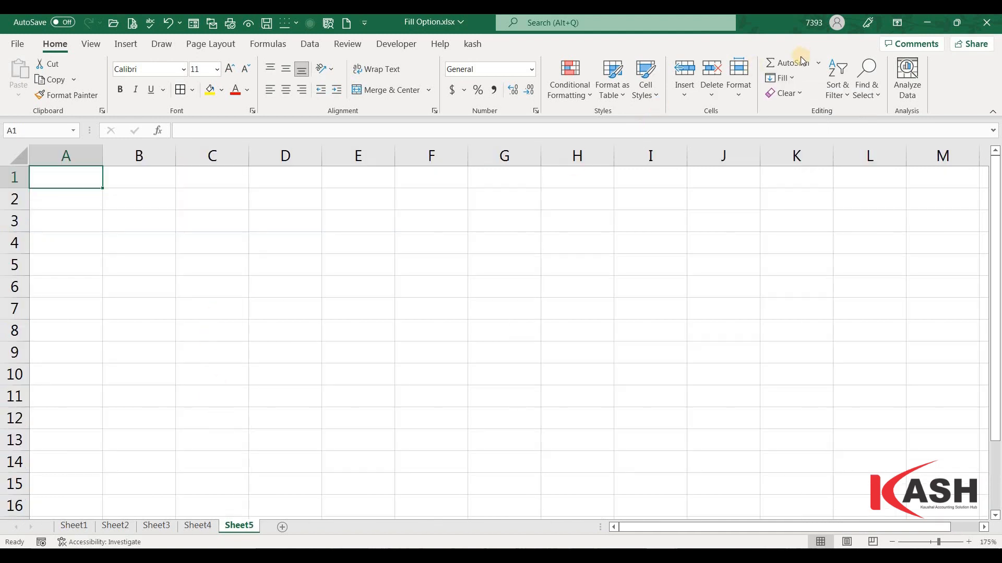
pyautogui.click(781, 78)
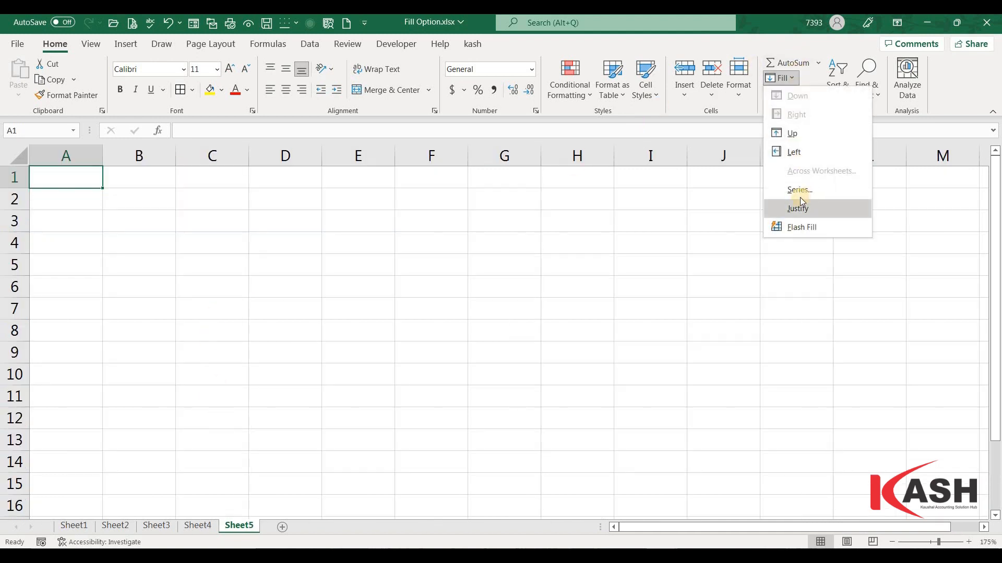
pyautogui.click(799, 189)
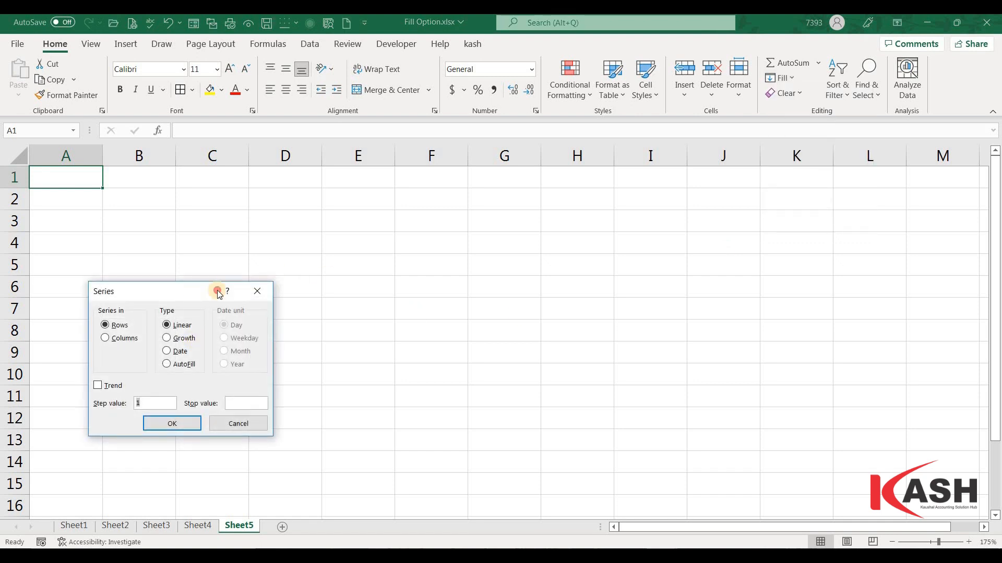
pyautogui.moveTo(218, 293); pyautogui.dragTo(339, 244)
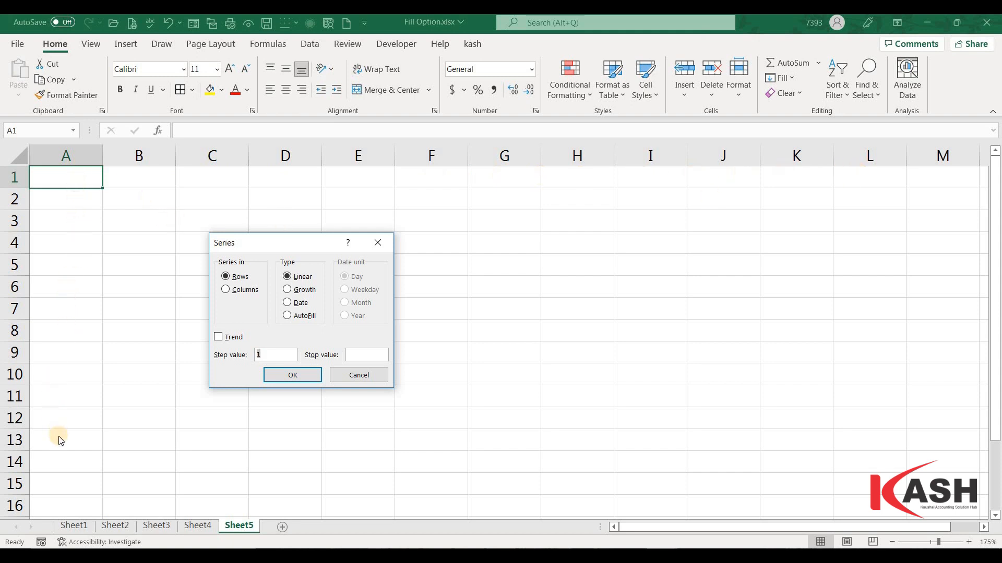
pyautogui.click(235, 293)
pyautogui.click(358, 375)
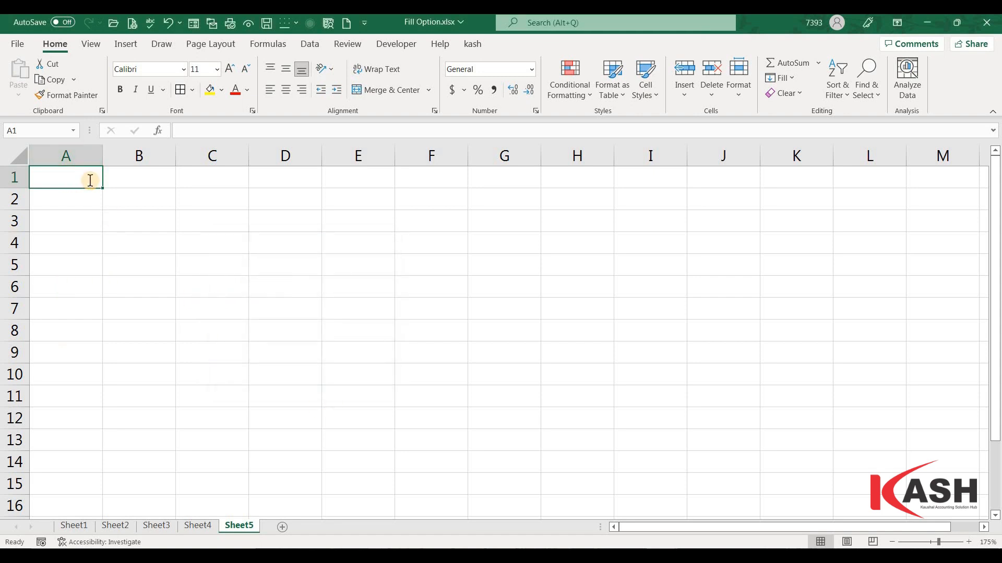
# Step: Enter 1 in cell A1 of Sheet5 and keep that cell selected
pyautogui.write('1')
pyautogui.press('Return')
pyautogui.click(90, 180)
# Step: Fill a linear series down column A from A1 with step value 1 and stop value 20, and check its end
pyautogui.click(789, 82)
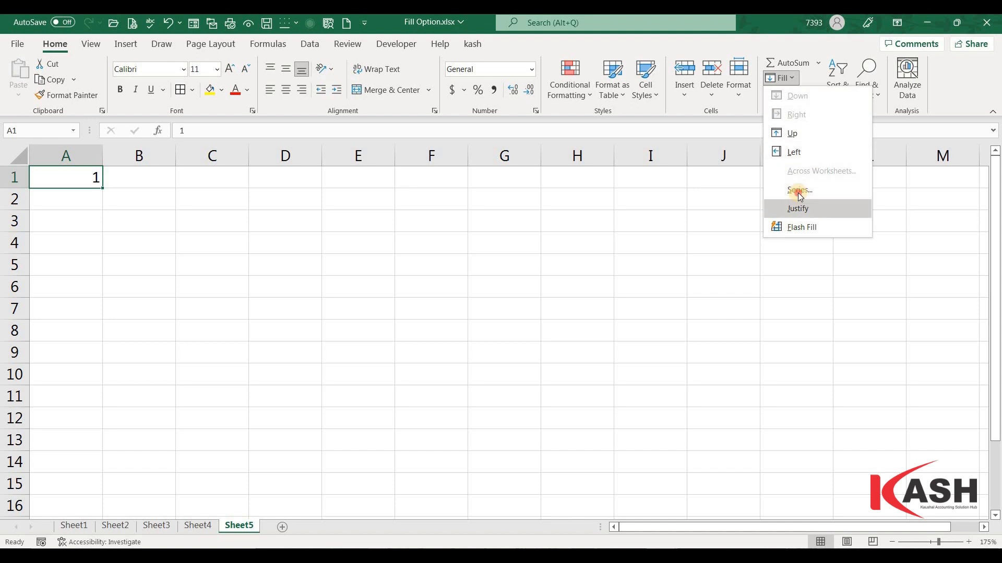
pyautogui.click(349, 238)
pyautogui.moveTo(234, 241); pyautogui.dragTo(189, 209)
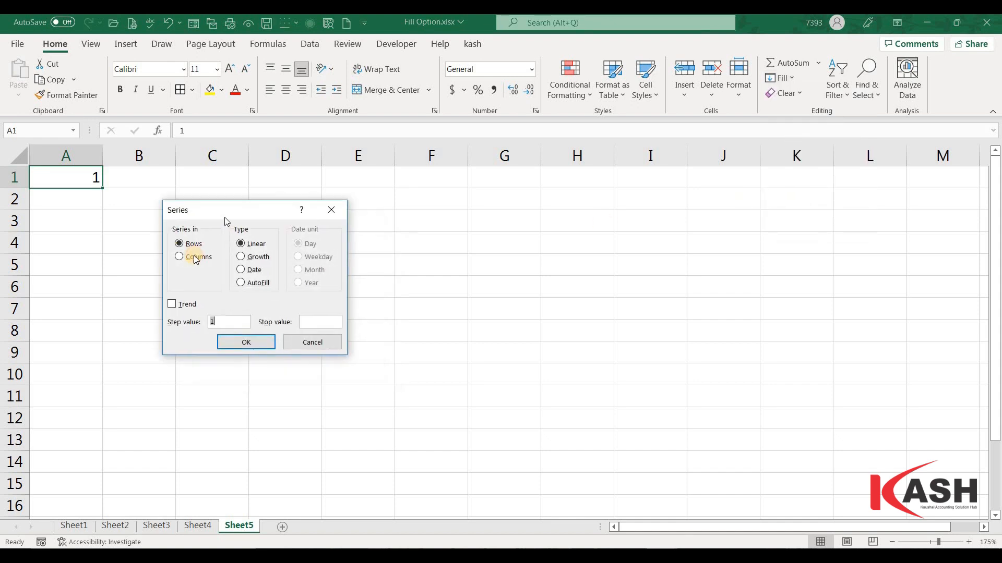
pyautogui.click(196, 257)
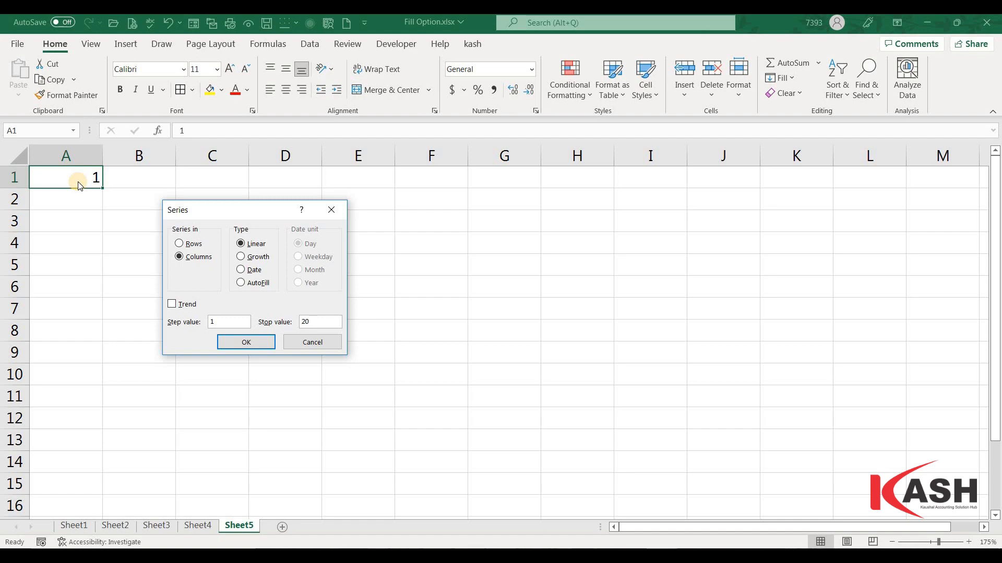
pyautogui.click(246, 342)
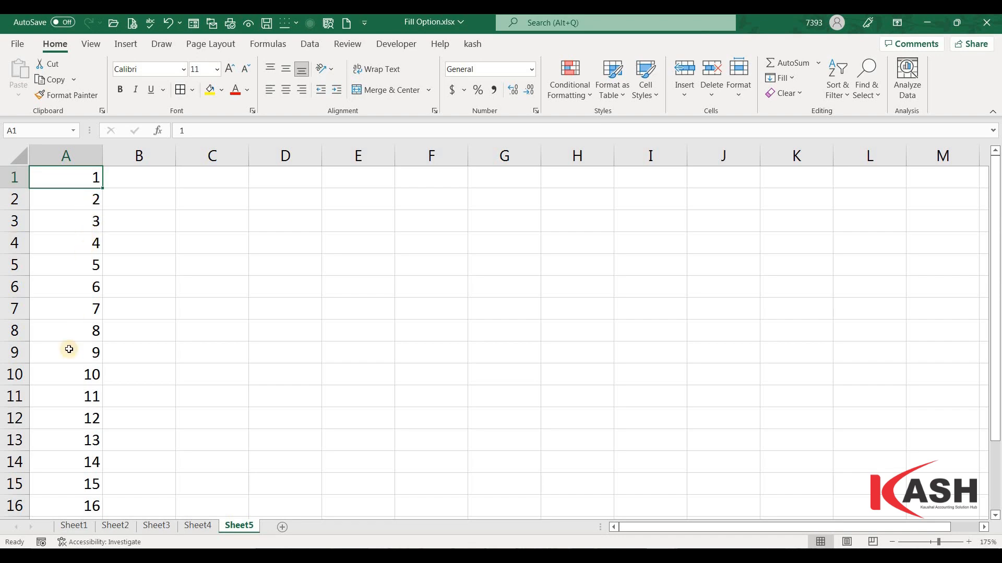
pyautogui.scroll(-3, 71, 386)
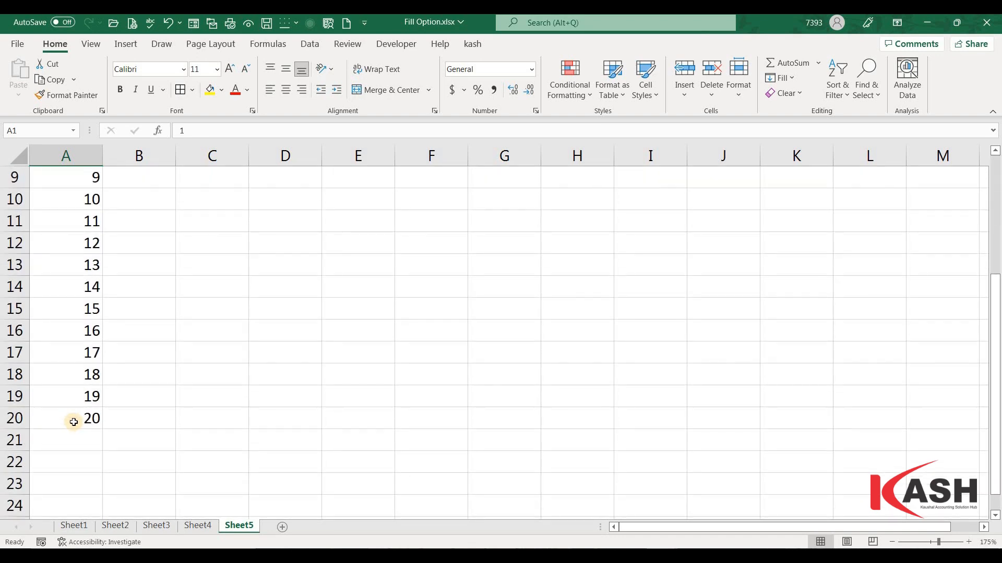
pyautogui.scroll(3, 73, 422)
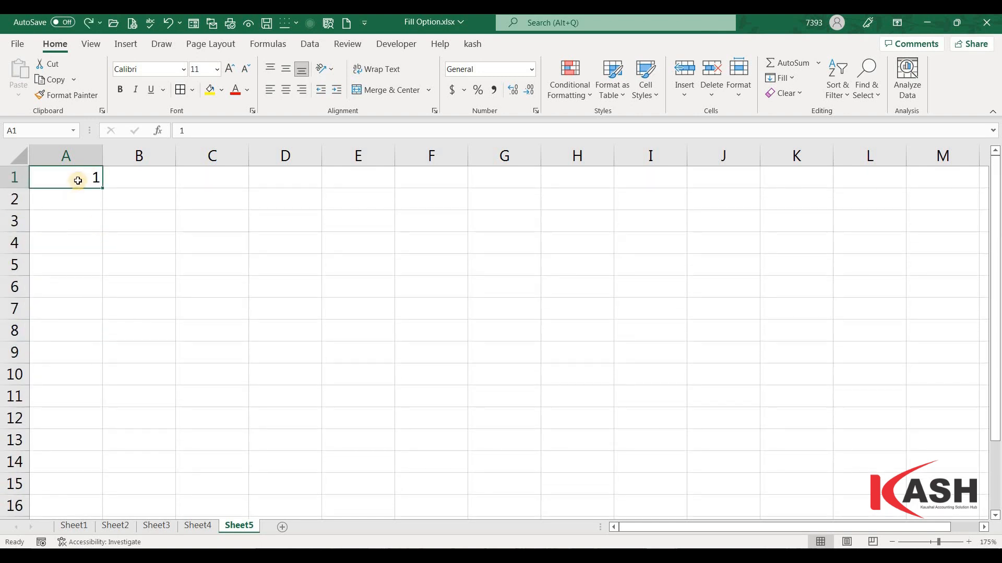
# Step: Fill A1:A14 with a linear column series using step value 1 and no stop value, and undo it
pyautogui.moveTo(87, 328); pyautogui.dragTo(92, 463)
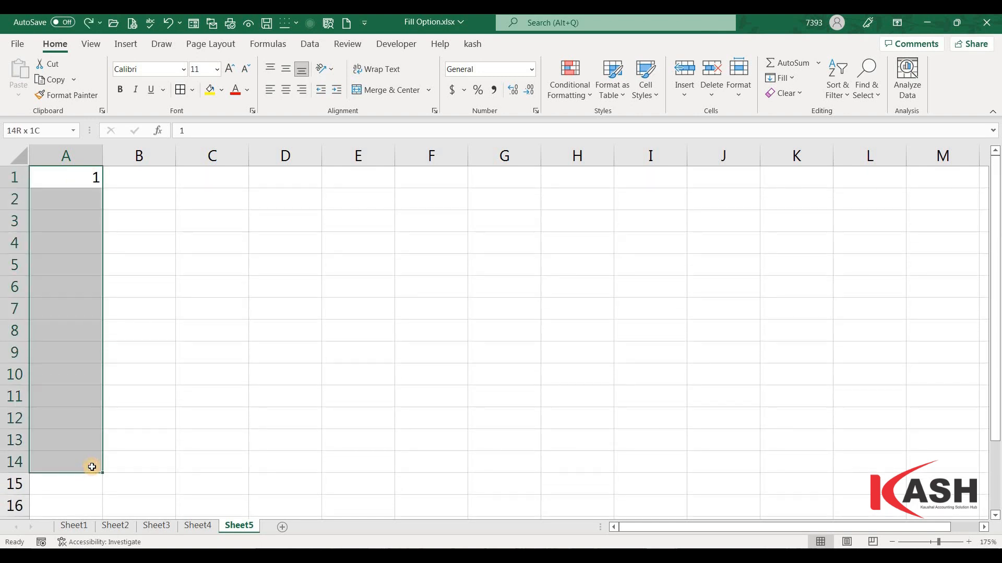
pyautogui.click(787, 80)
pyautogui.click(805, 197)
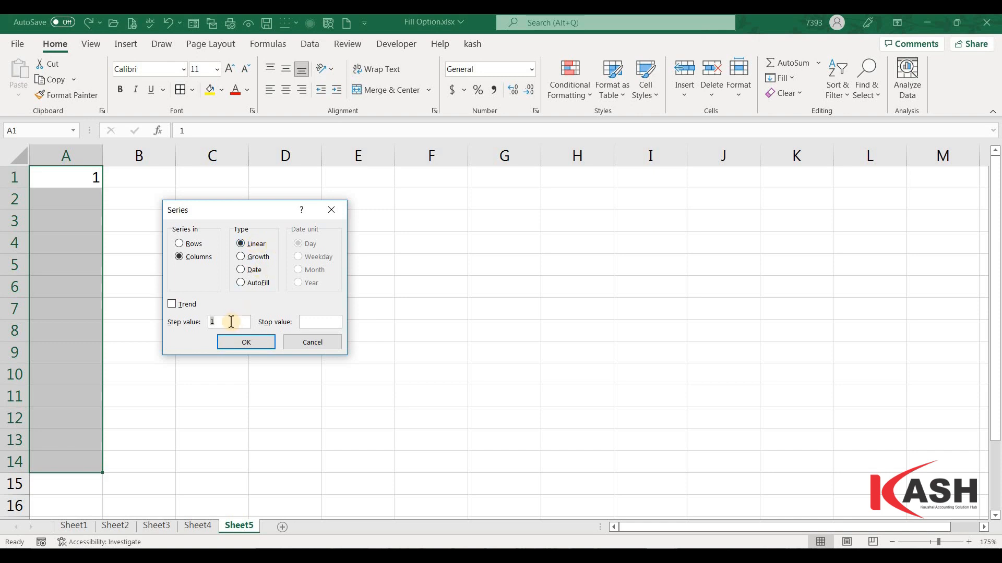
pyautogui.click(318, 322)
pyautogui.press('BackSpace')
pyautogui.press('BackSpace')
pyautogui.click(251, 342)
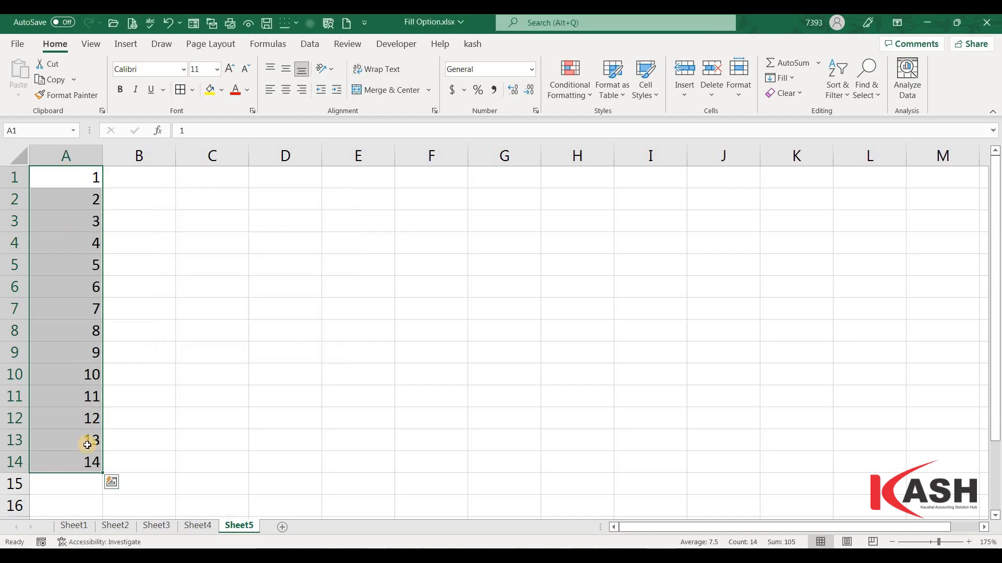
pyautogui.hotkey('ctrl', 'z')
# Step: Fill a linear series into A1:A14 with step value 1 and stop value 10, and undo it
pyautogui.click(780, 78)
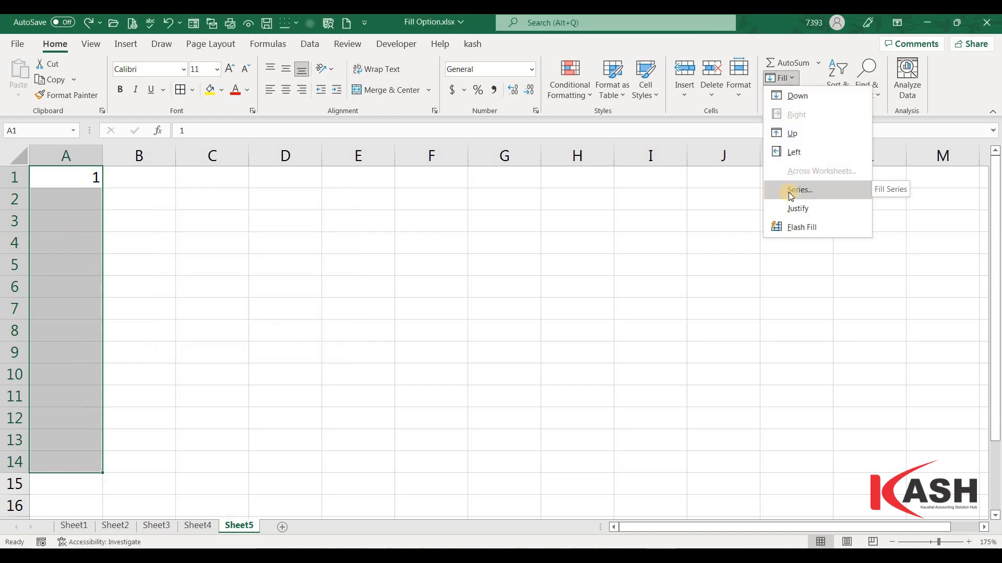
pyautogui.click(788, 190)
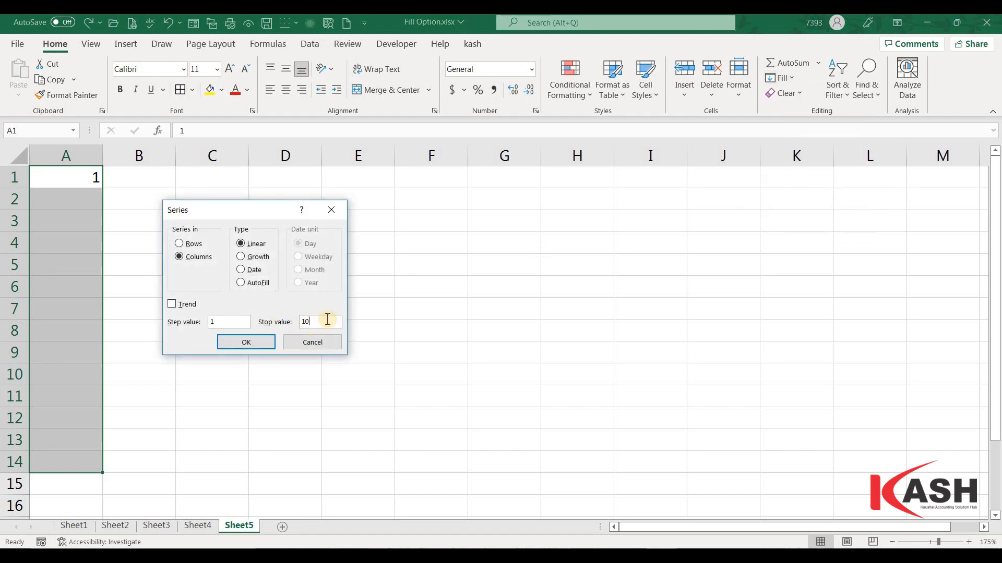
pyautogui.click(246, 343)
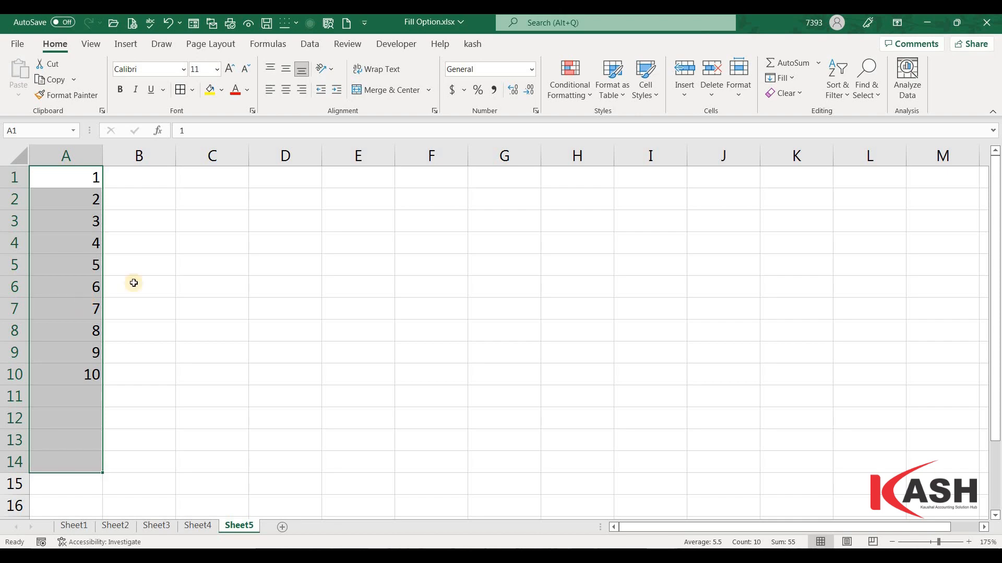
pyautogui.hotkey('ctrl', 'z')
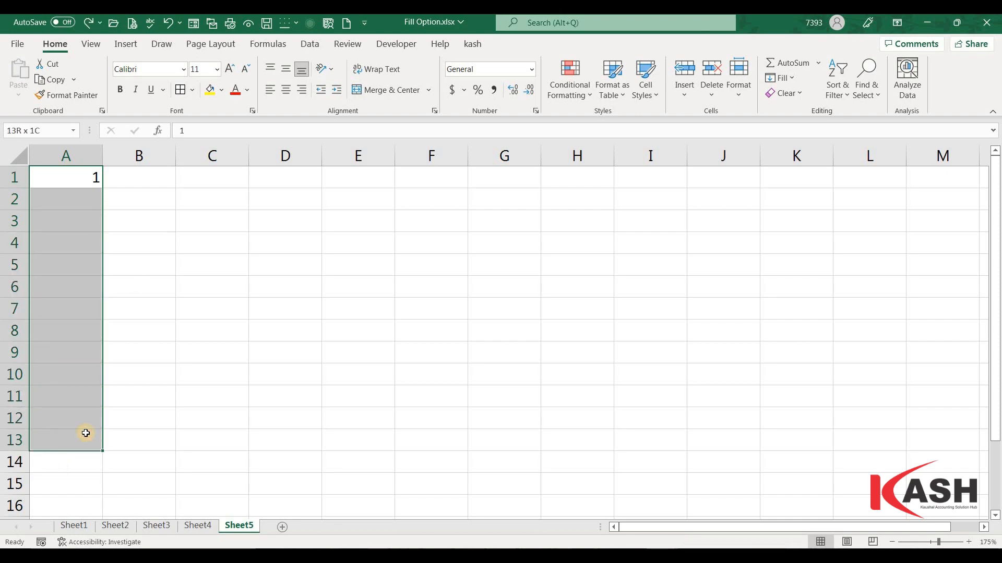
# Step: Fill A1:A13 with a growth series in columns using step value 1, and undo it
pyautogui.click(789, 80)
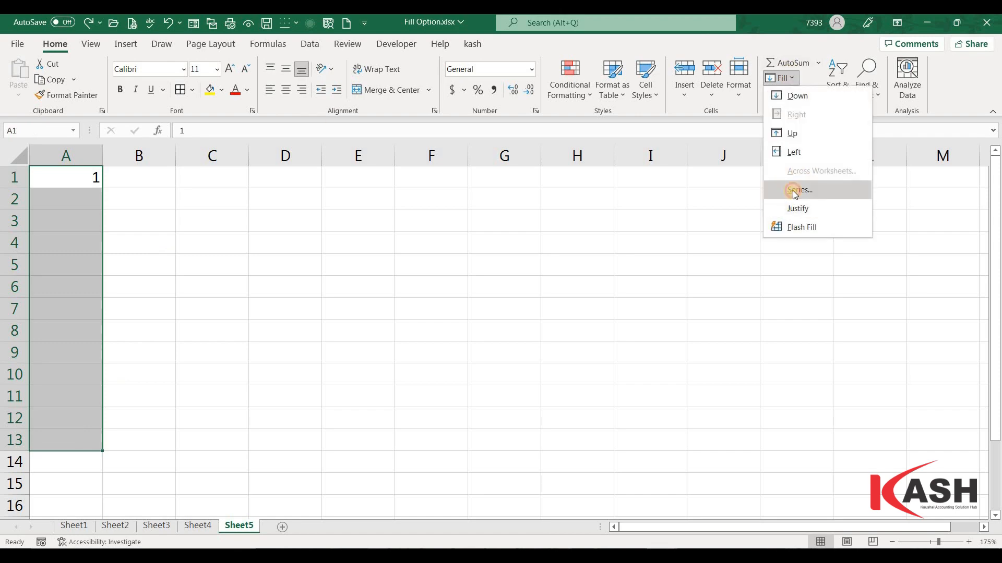
pyautogui.click(794, 191)
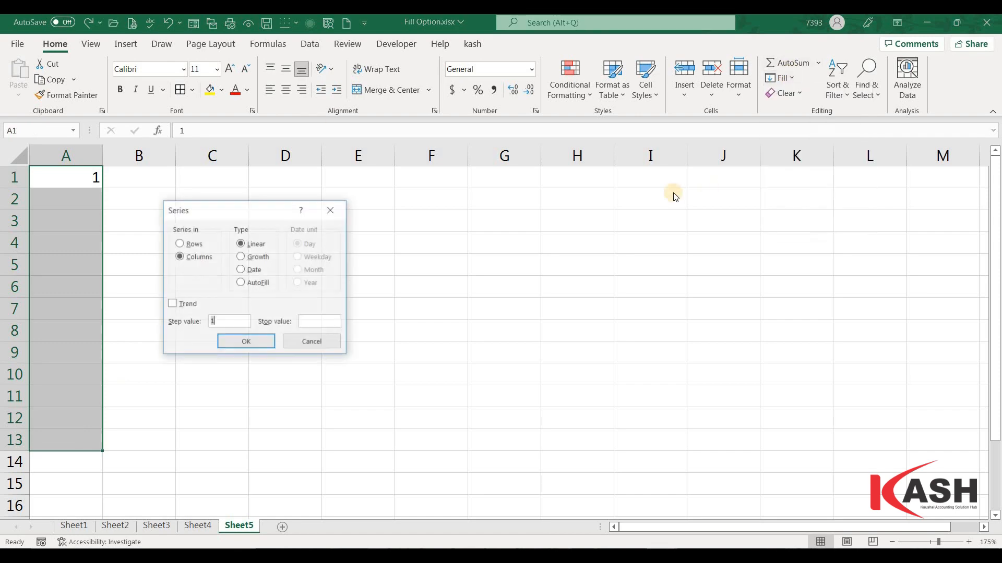
pyautogui.click(241, 257)
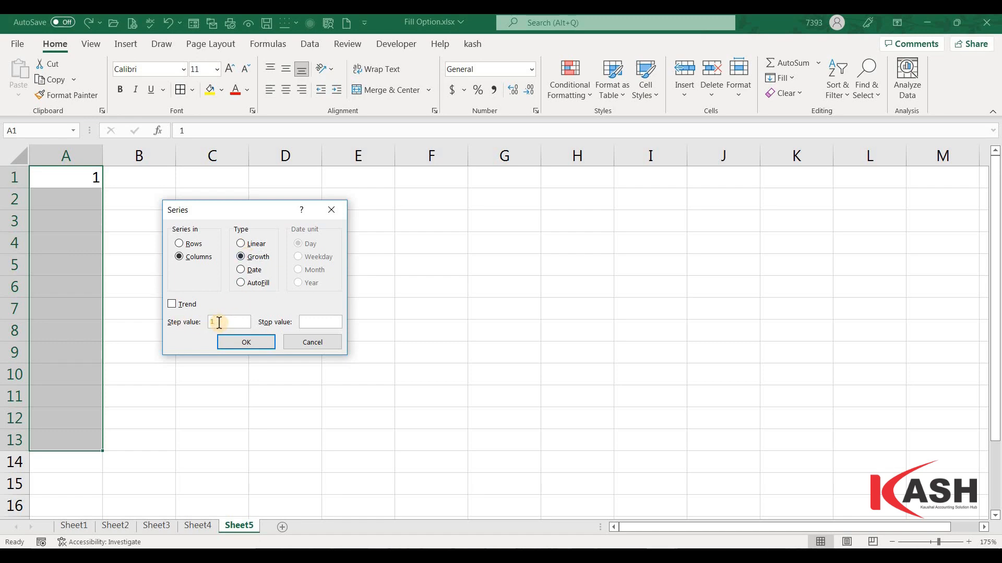
pyautogui.press('BackSpace')
pyautogui.click(248, 345)
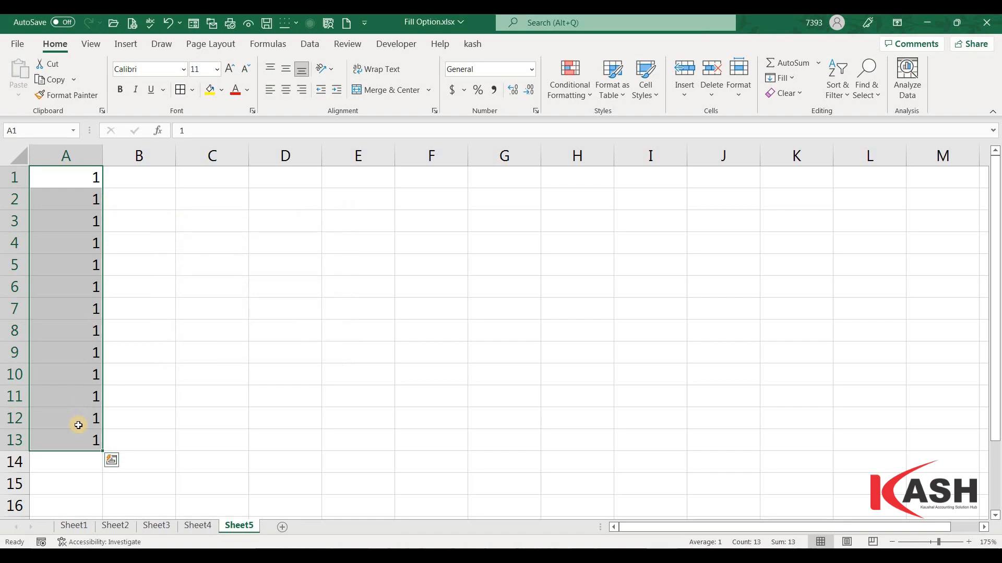
pyautogui.hotkey('ctrl', 'z')
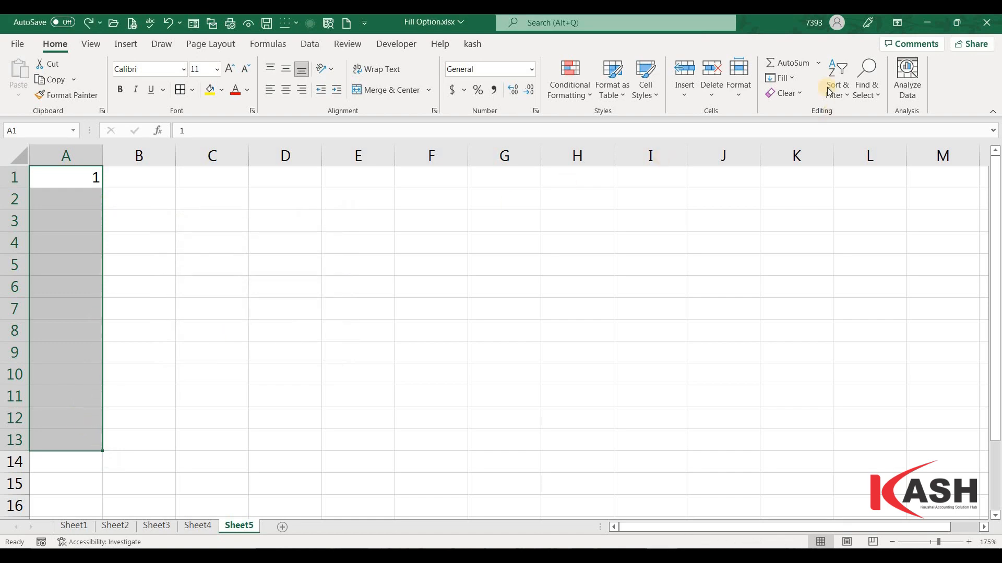
# Step: Fill A1:A13 with a growth series in columns using step value 2
pyautogui.click(780, 78)
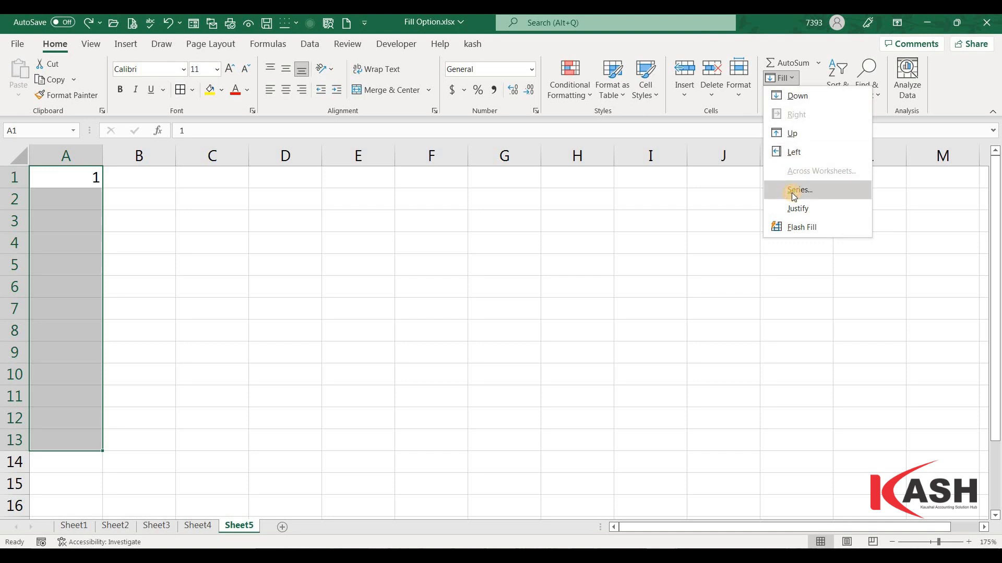
pyautogui.click(794, 193)
pyautogui.click(241, 256)
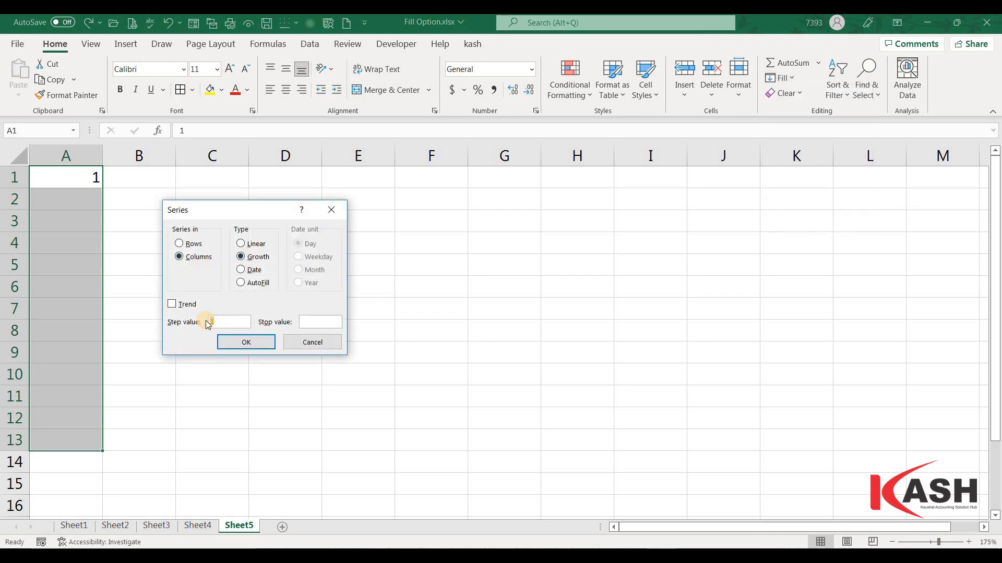
pyautogui.write('2')
pyautogui.click(246, 342)
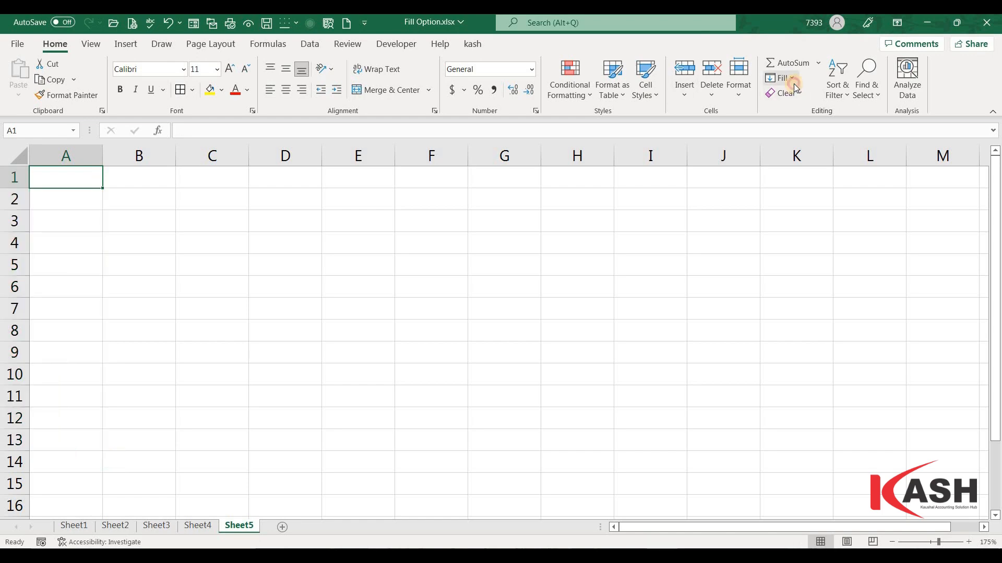
pyautogui.click(792, 81)
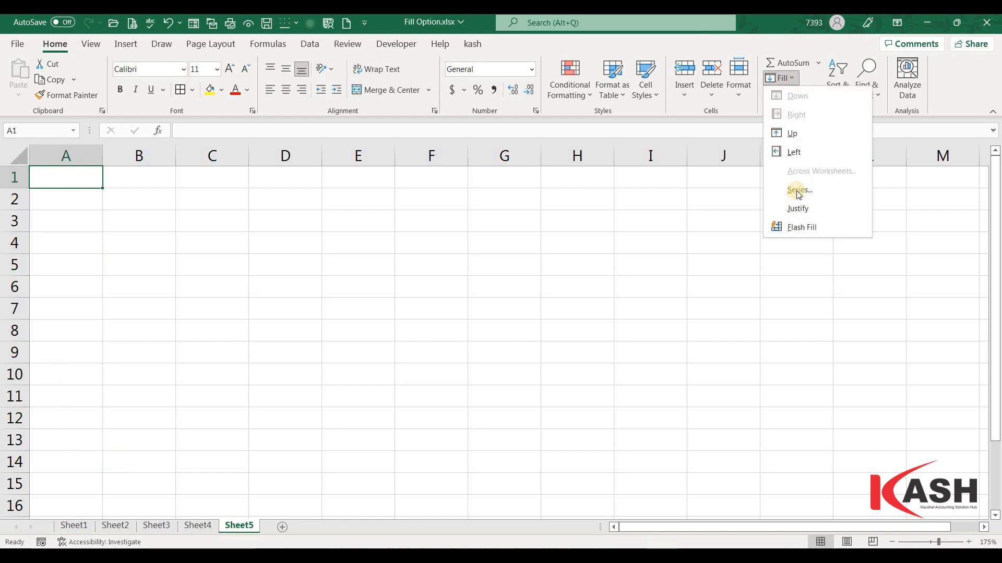
pyautogui.click(771, 193)
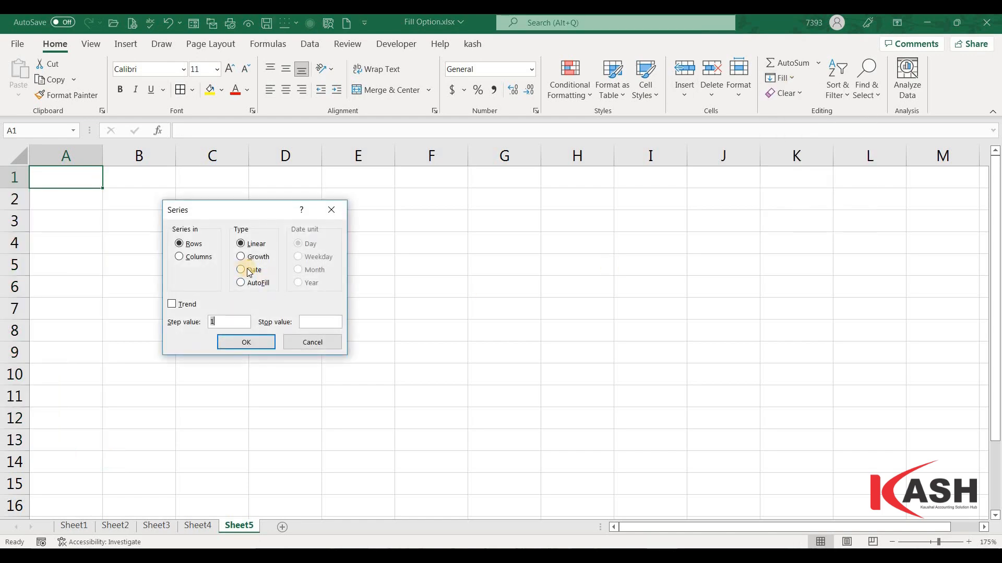
pyautogui.click(331, 210)
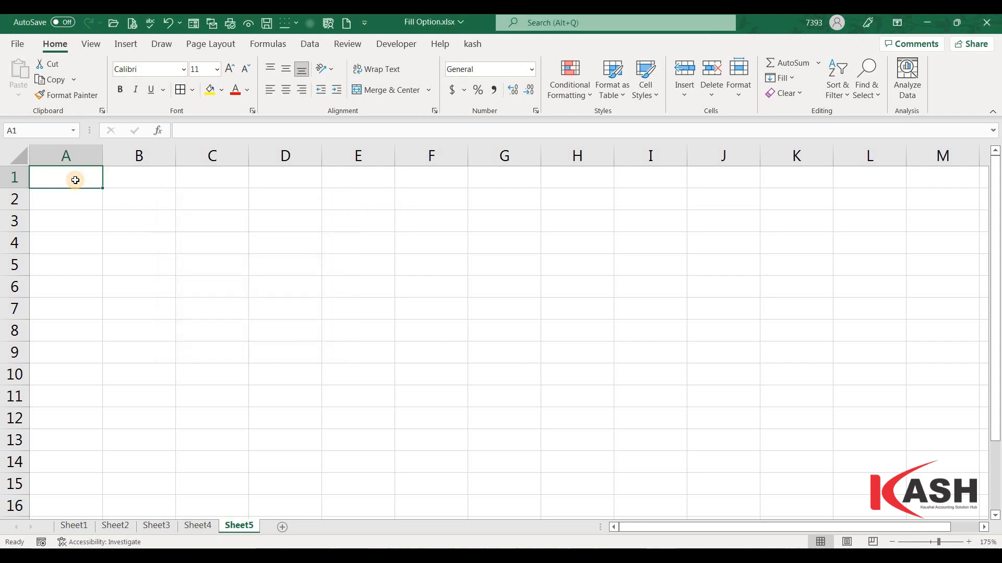
# Step: Enter 2 in cell A1 and 100 in cell A8 as the endpoints of a series
pyautogui.write('2')
pyautogui.press('Return')
pyautogui.press('Down')
pyautogui.press('Down')
pyautogui.press('Down')
pyautogui.press('Down')
pyautogui.press('Down')
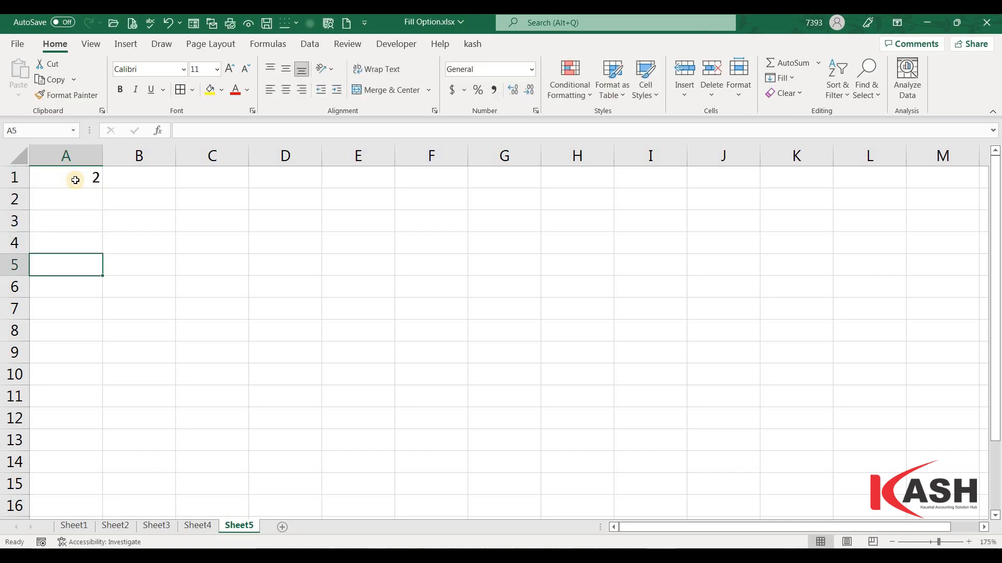
pyautogui.press('Down')
pyautogui.write('100')
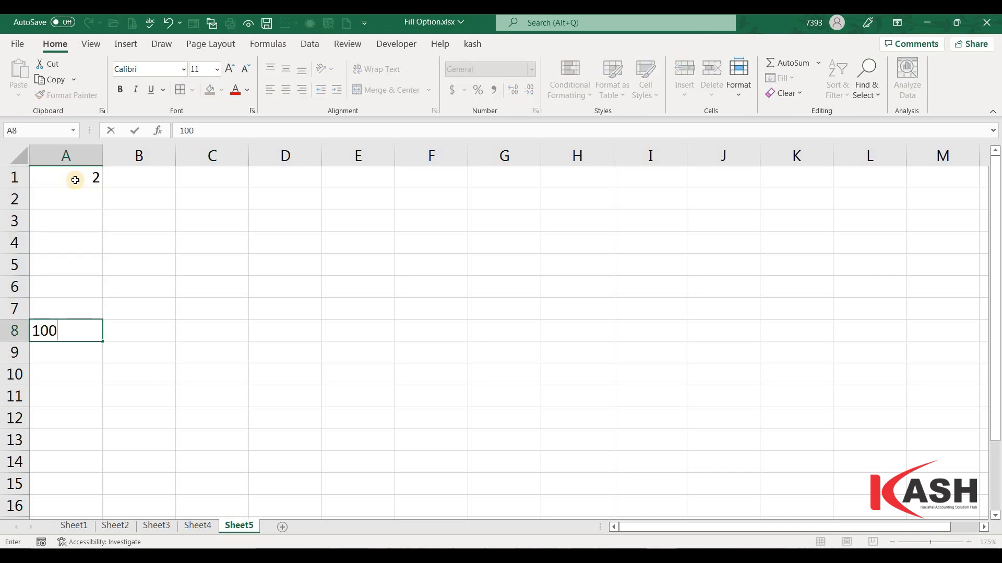
pyautogui.press('Return')
# Step: Fill the gap between the endpoints in A1:A8 with a linear column series using the Trend option
pyautogui.moveTo(75, 180); pyautogui.dragTo(51, 329)
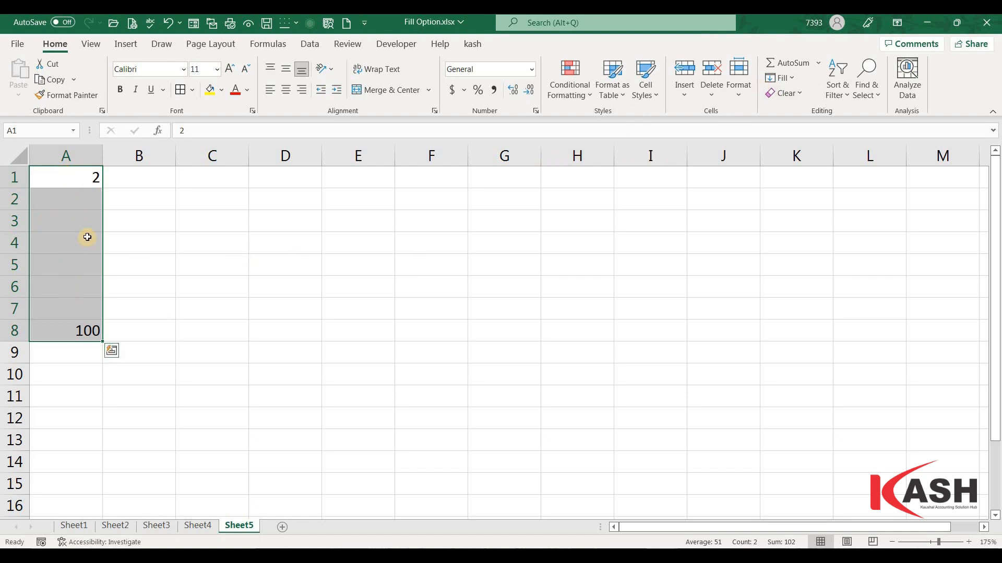
pyautogui.click(785, 79)
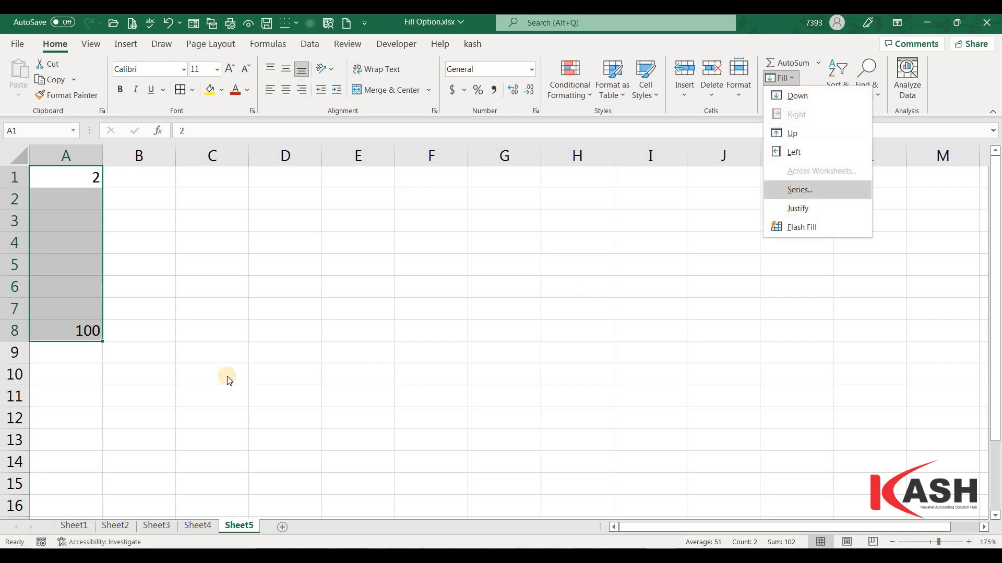
pyautogui.click(790, 197)
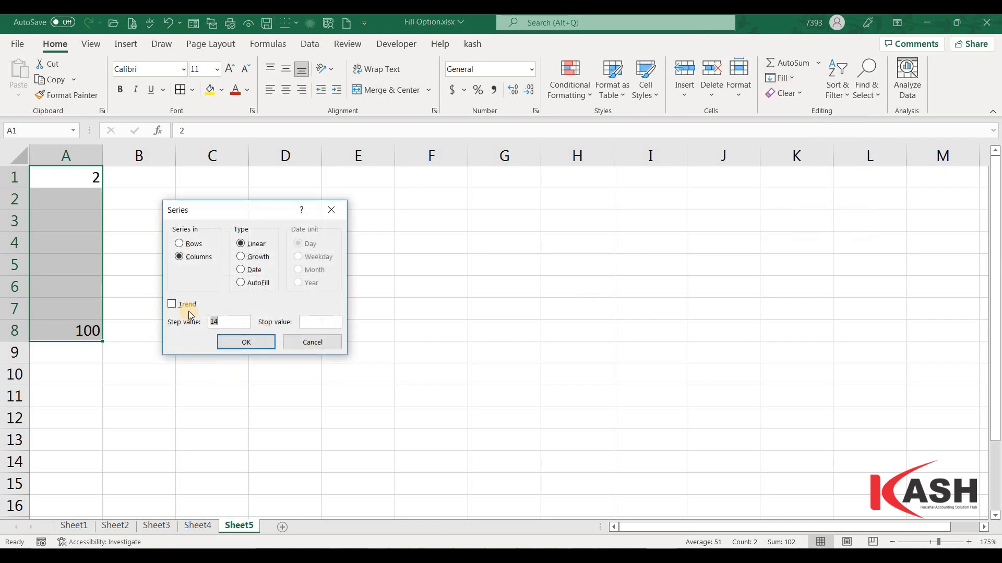
pyautogui.click(220, 321)
pyautogui.click(188, 305)
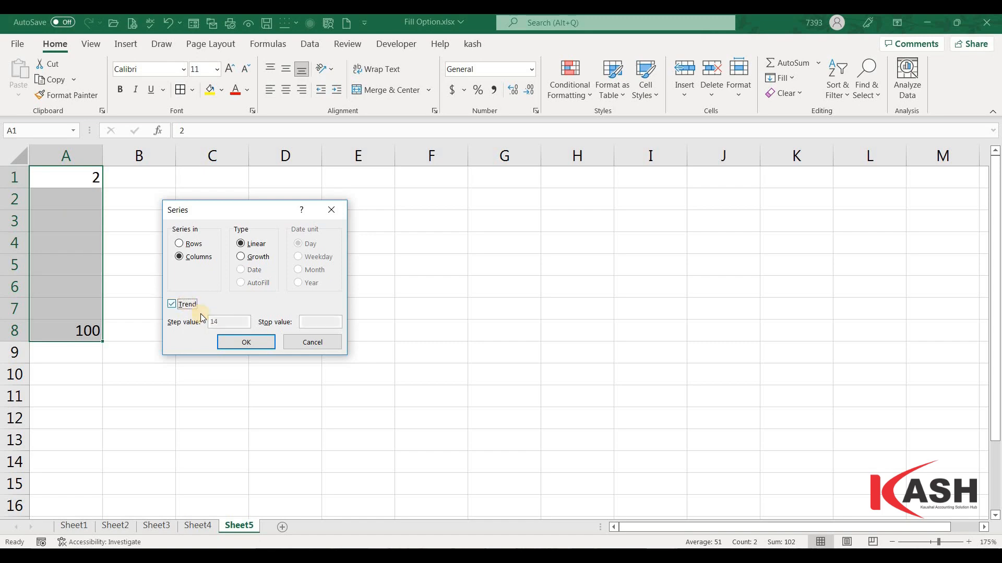
pyautogui.click(253, 342)
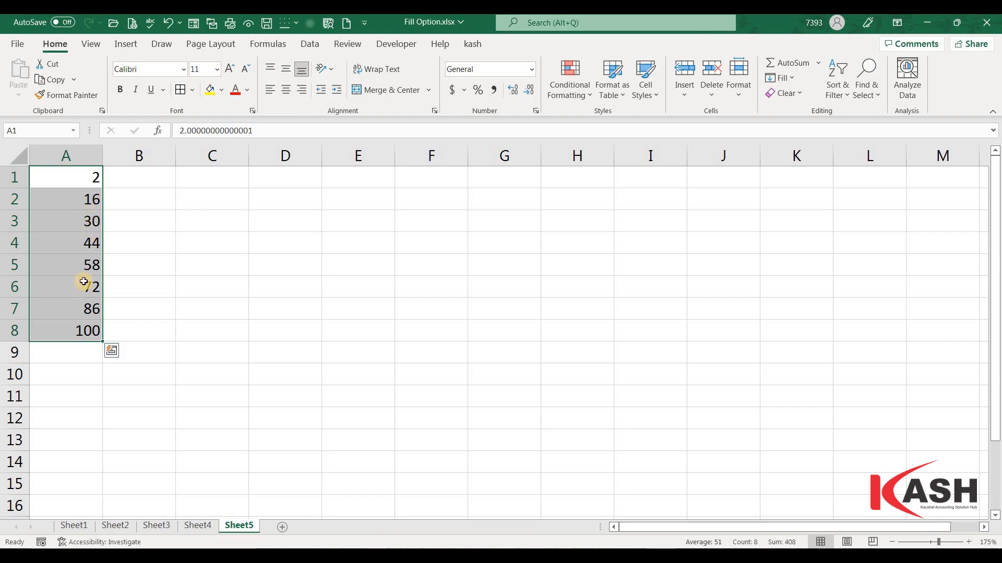
# Step: Clear the trend series from A1:A8 and select cell A1
pyautogui.press('Delete')
pyautogui.click(205, 293)
pyautogui.click(65, 176)
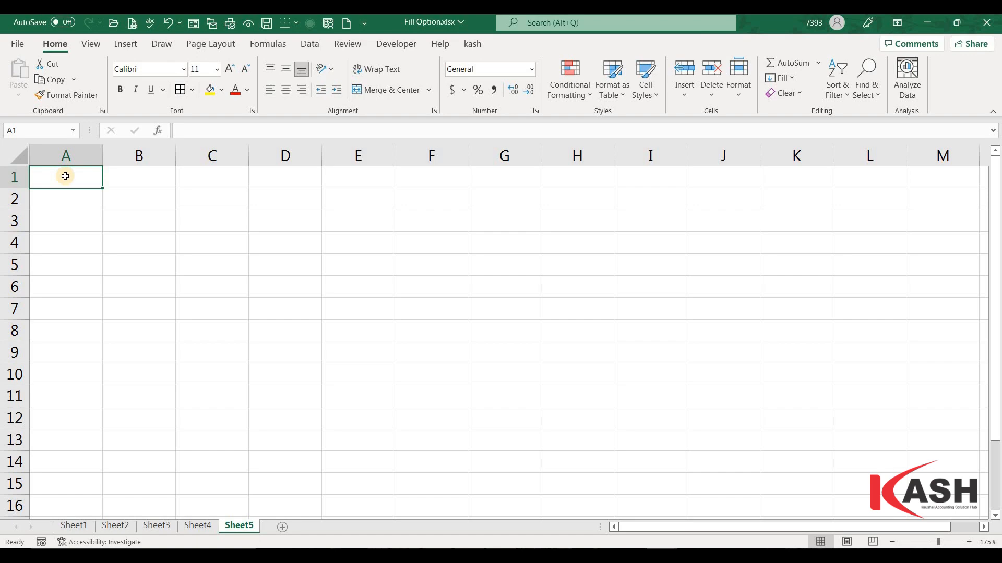
# Step: Enter the date 7/5/2022 in cell A1 and reselect that cell
pyautogui.write('7/5/')
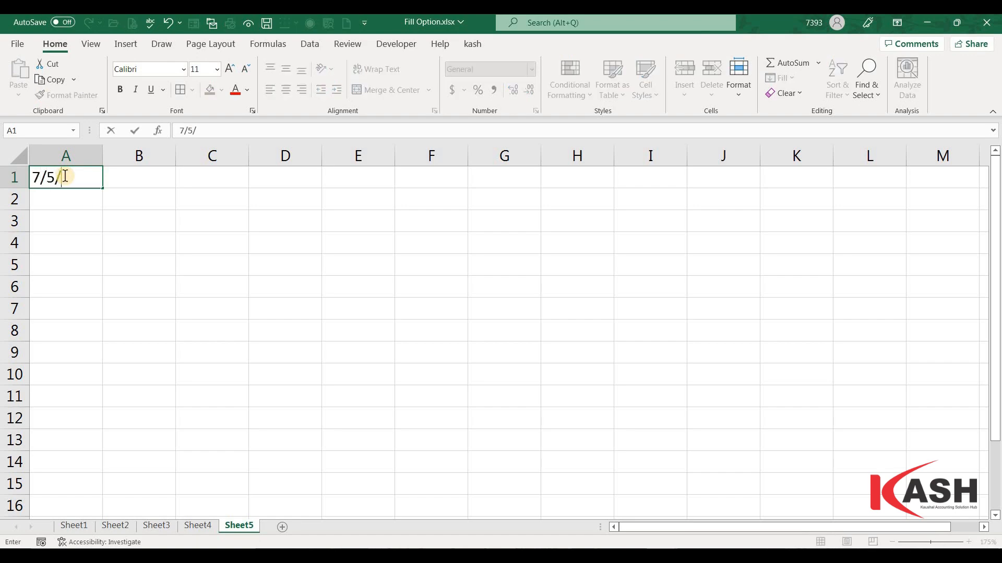
pyautogui.write('2022')
pyautogui.press('Return')
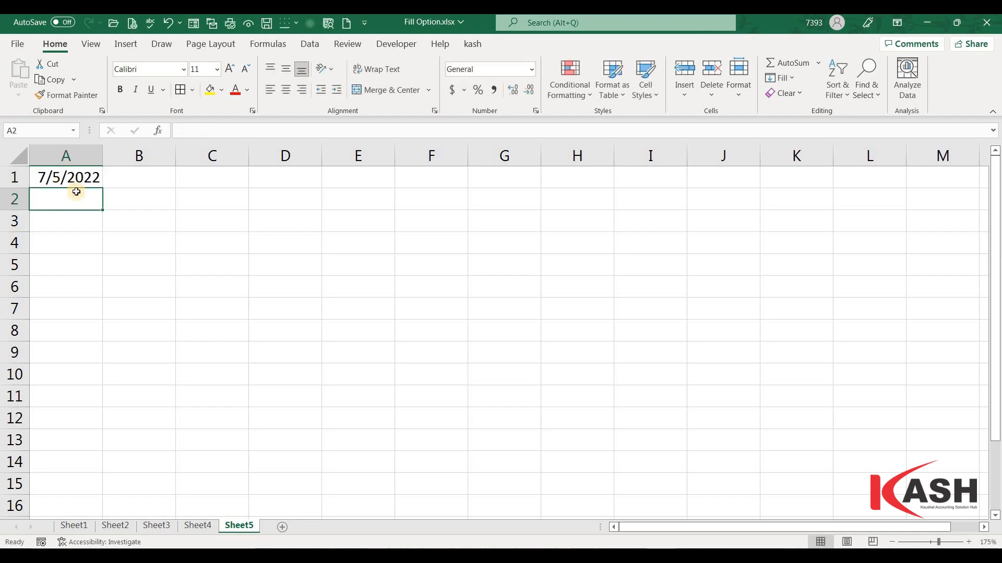
pyautogui.click(83, 174)
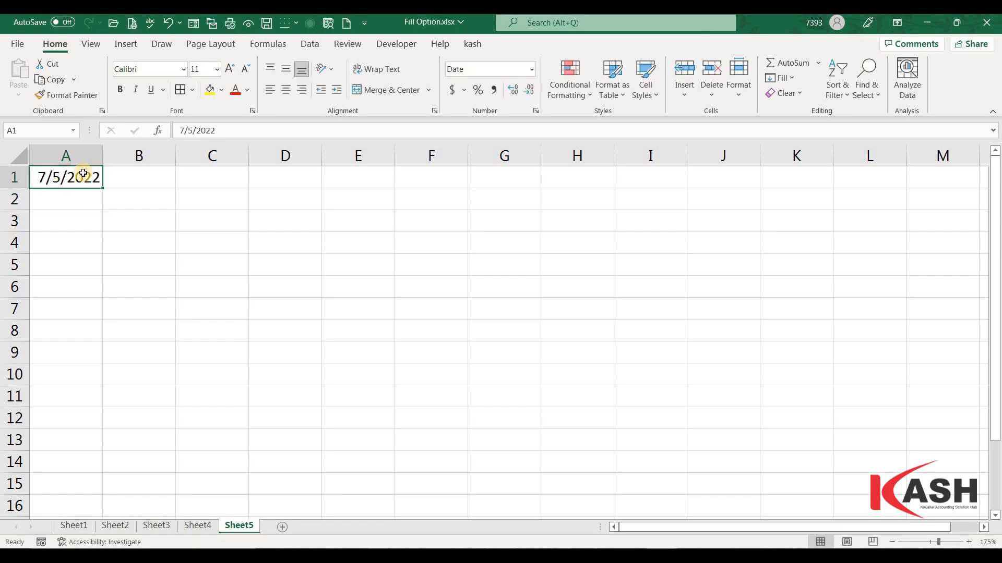
# Step: Fill A1:A15 with a date series in columns using the Day unit and step 1, and autofit column A's width
pyautogui.moveTo(84, 174); pyautogui.dragTo(77, 483)
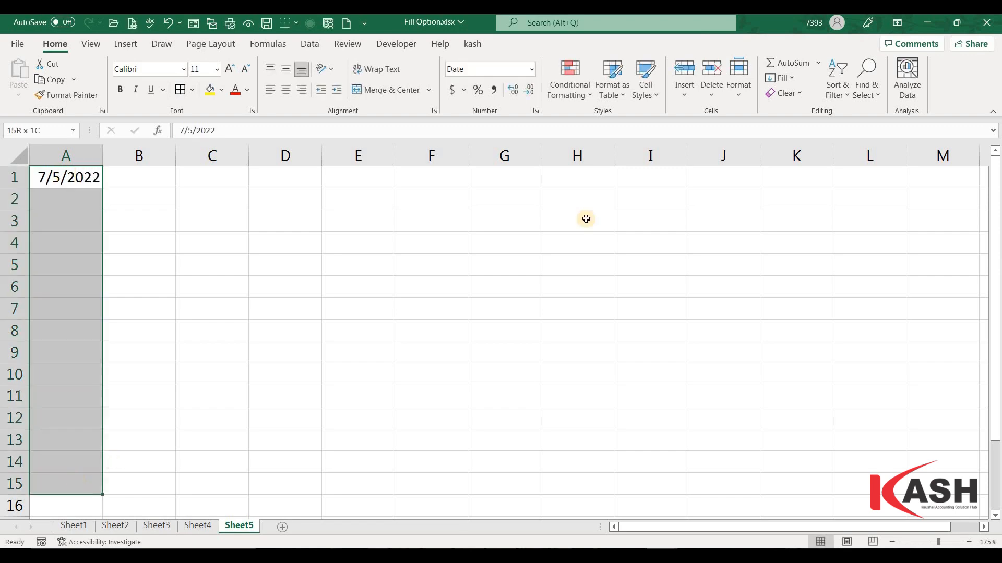
pyautogui.click(781, 78)
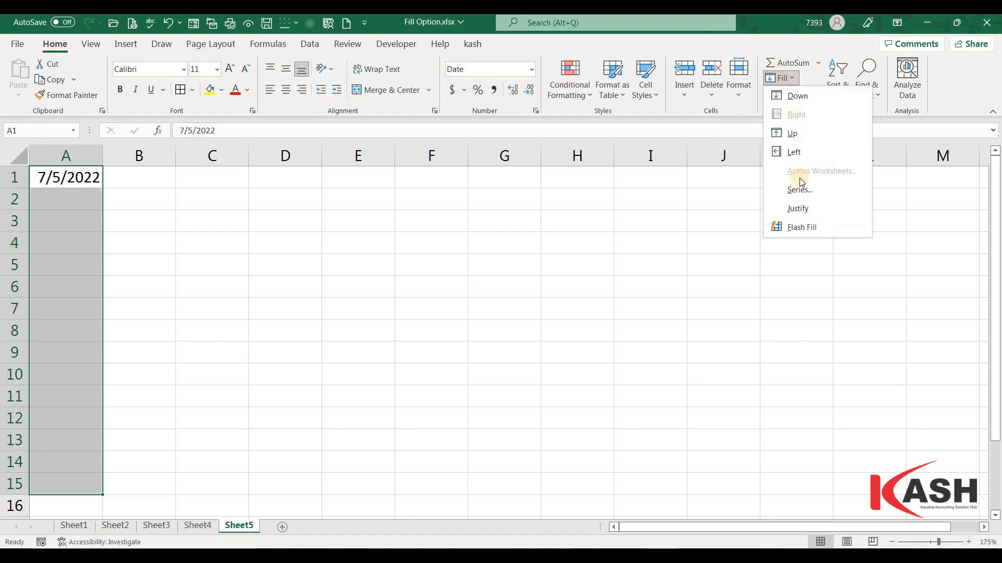
pyautogui.click(799, 190)
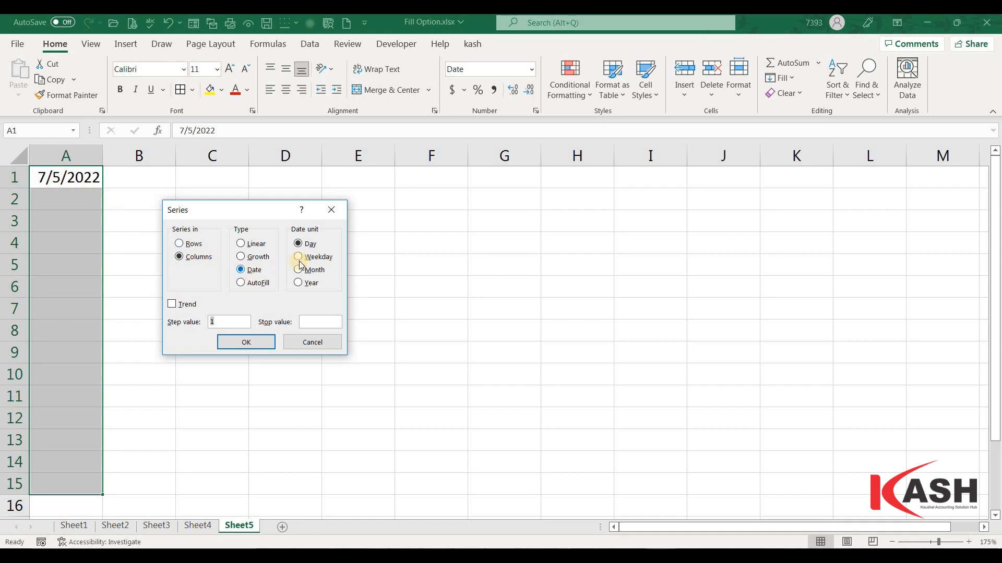
pyautogui.click(250, 260)
pyautogui.click(249, 271)
pyautogui.click(247, 342)
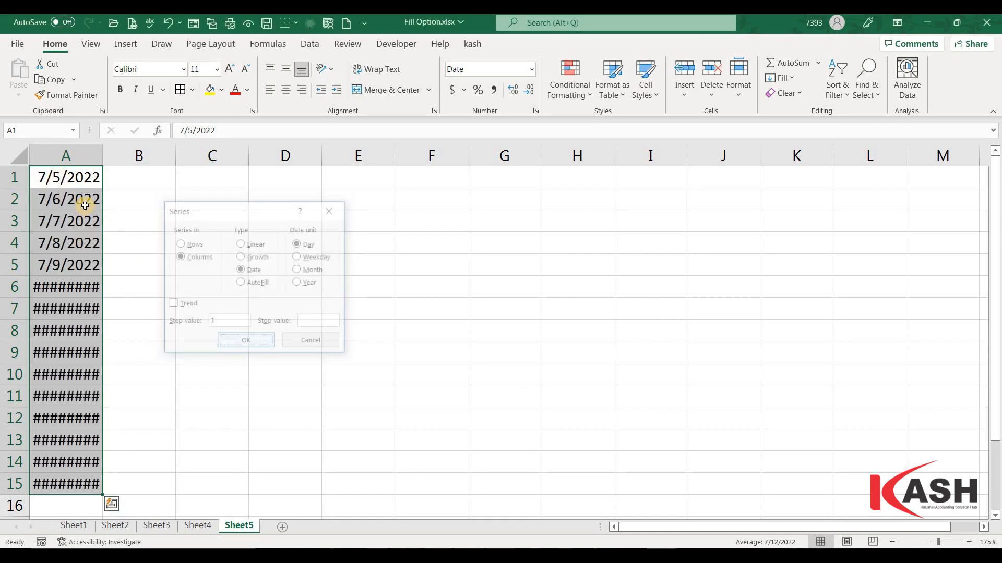
pyautogui.doubleClick(104, 153)
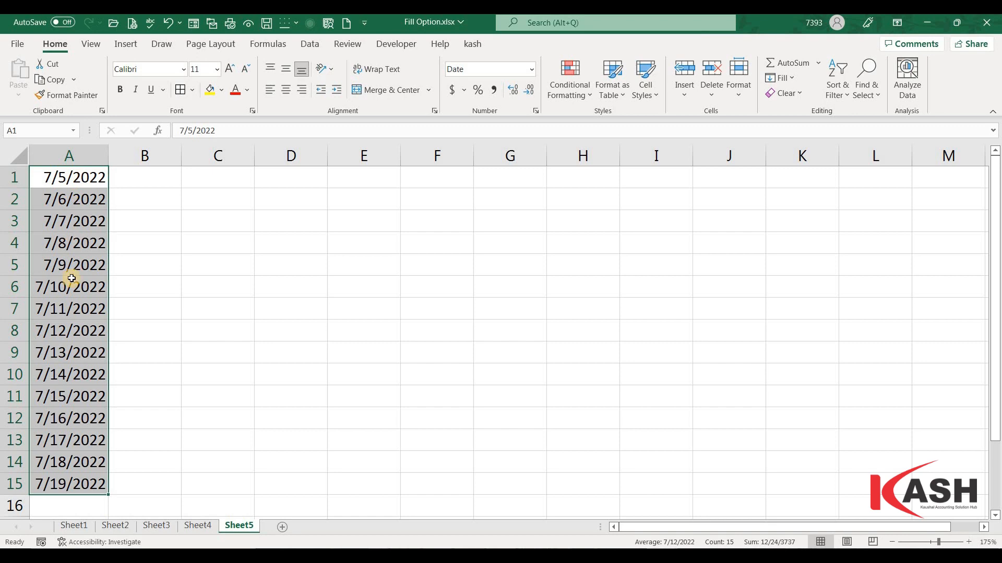
# Step: Clear the filled dates from A2:A15, keeping the start date in A1
pyautogui.moveTo(73, 199); pyautogui.dragTo(66, 487)
pyautogui.press('Delete')
pyautogui.click(187, 406)
pyautogui.click(95, 177)
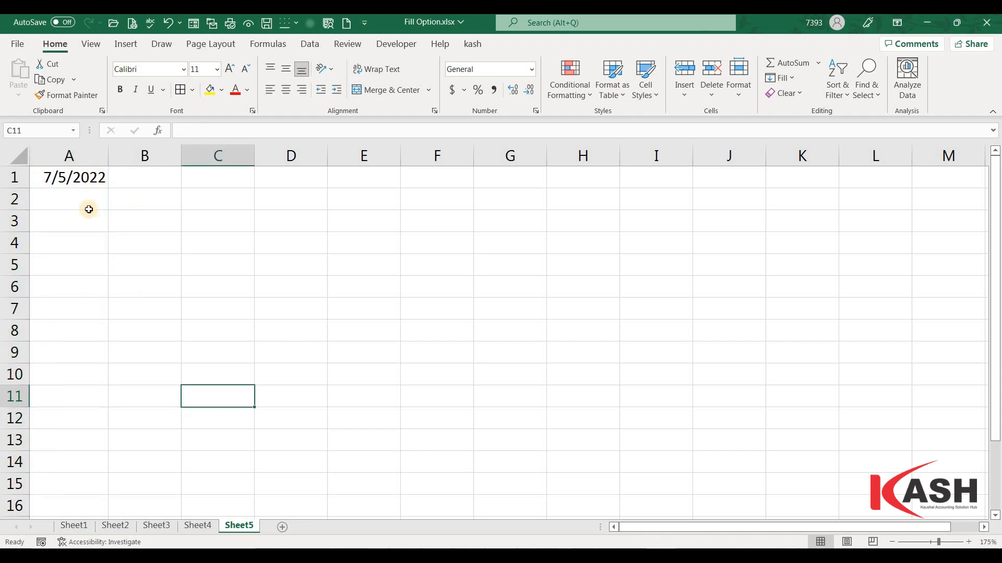
# Step: Fill A1:A15 with a date series using the Weekday unit and format the dates as Long Date
pyautogui.moveTo(62, 448); pyautogui.dragTo(55, 487)
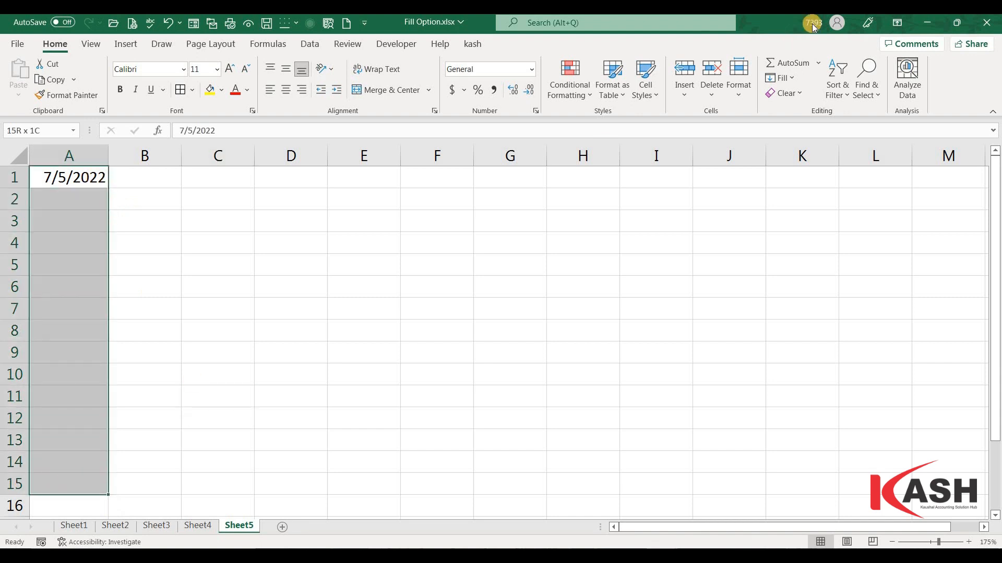
pyautogui.click(794, 82)
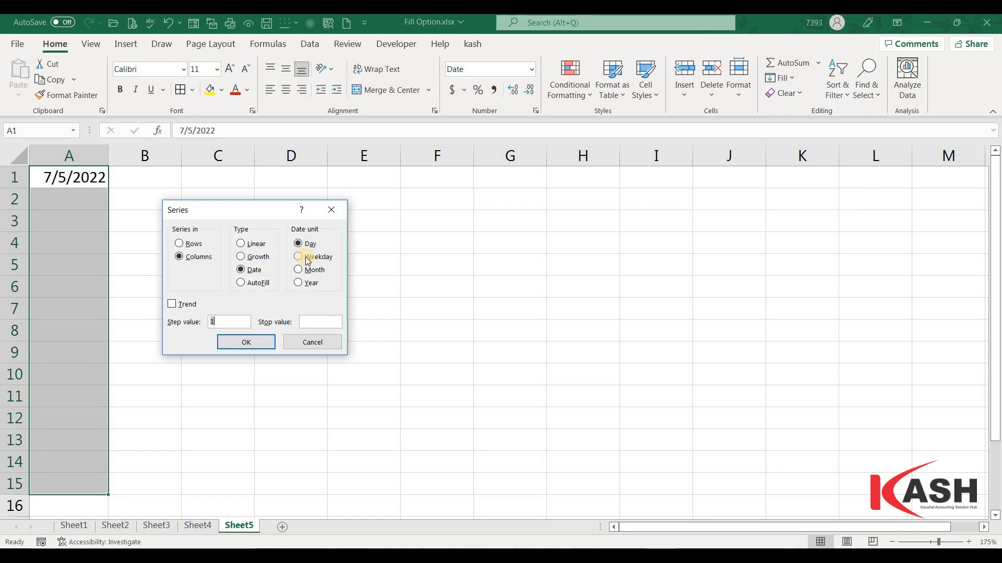
pyautogui.click(298, 257)
pyautogui.click(259, 344)
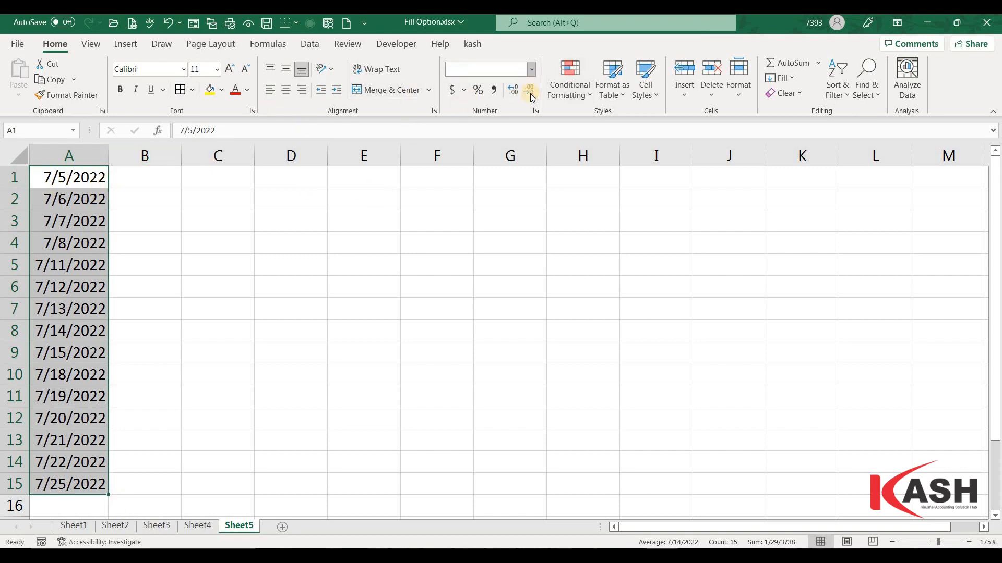
pyautogui.click(531, 71)
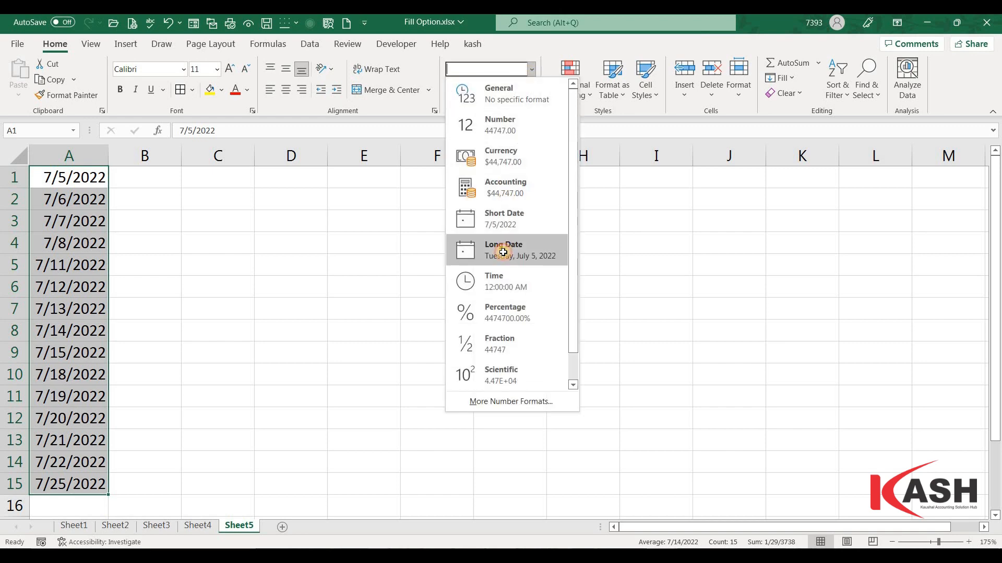
pyautogui.click(505, 255)
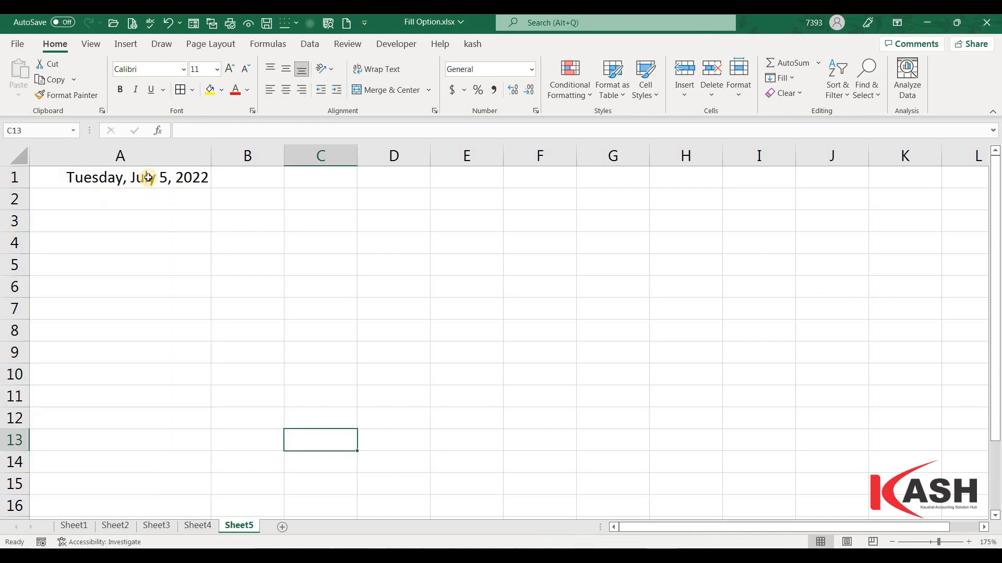
# Step: Fill A1:A14 with a date series using the Month unit and autofit column A to the long dates
pyautogui.moveTo(148, 178); pyautogui.dragTo(155, 465)
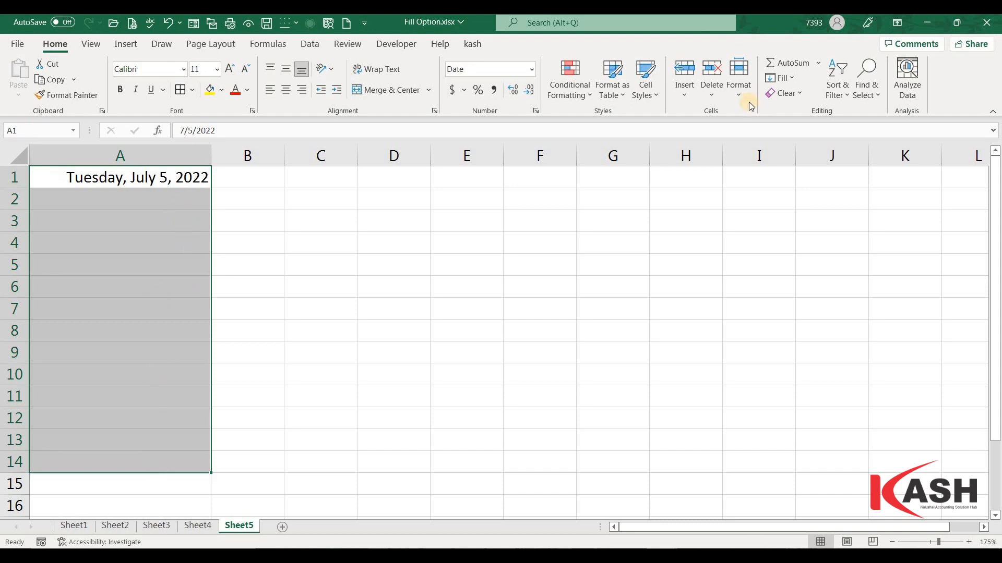
pyautogui.click(780, 78)
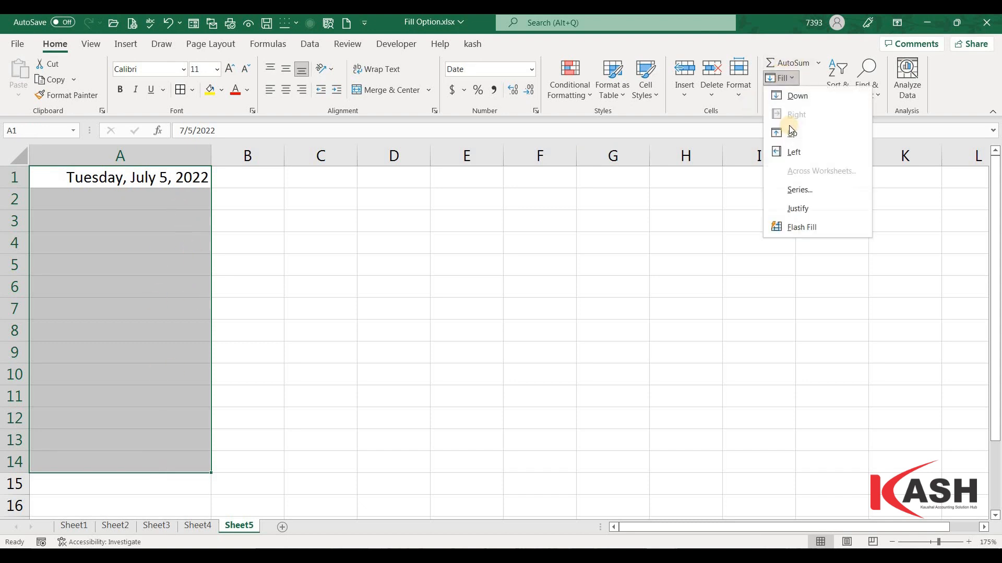
pyautogui.click(796, 192)
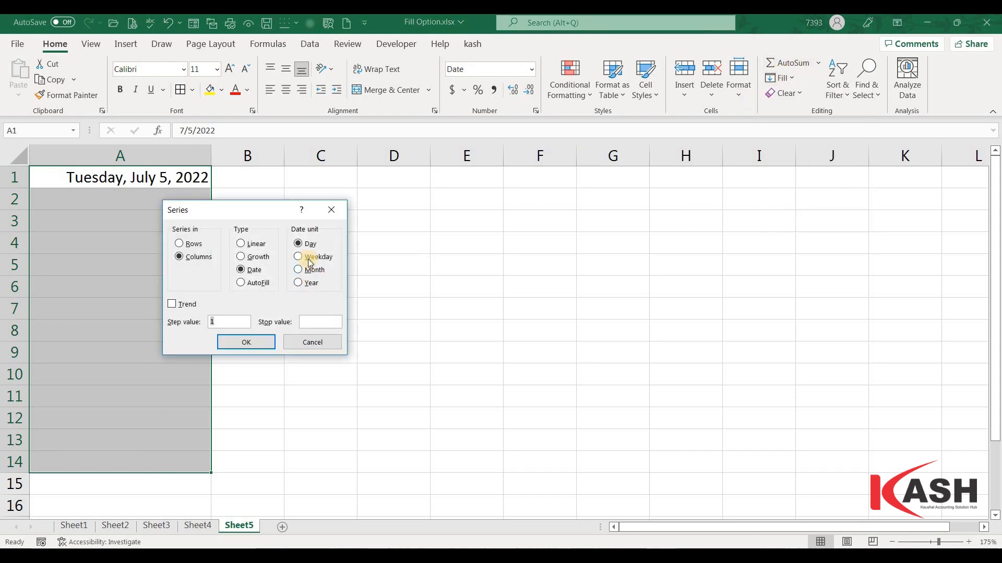
pyautogui.hotkey('alt', 'm')
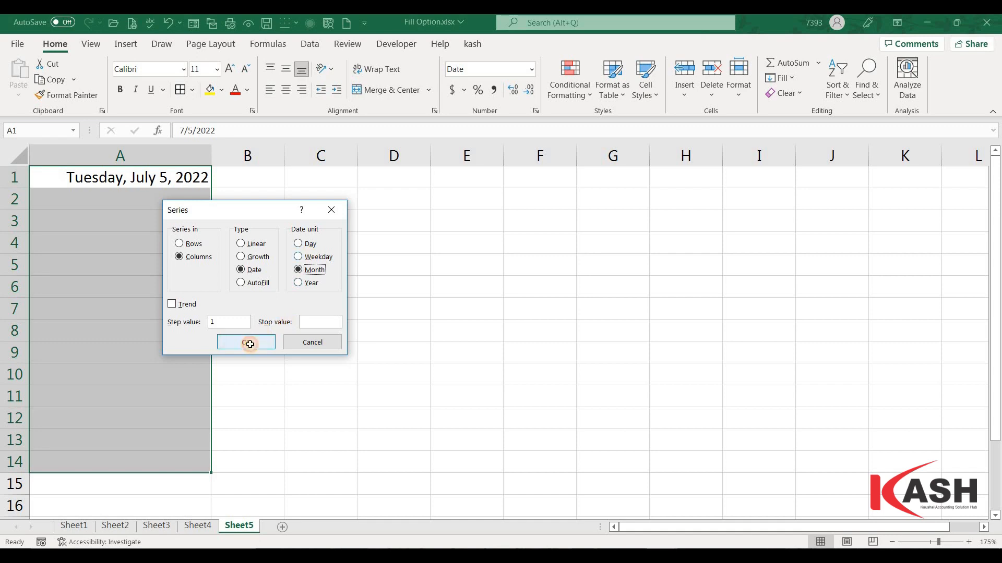
pyautogui.click(247, 342)
pyautogui.doubleClick(211, 158)
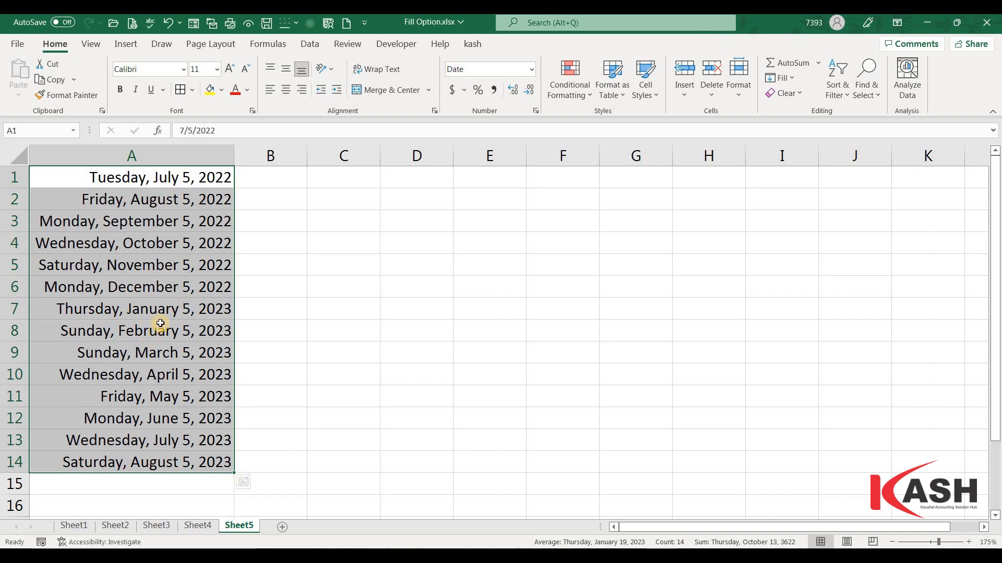
# Step: Undo the column widening and remove the monthly dates below A1
pyautogui.hotkey('ctrl', 'z')
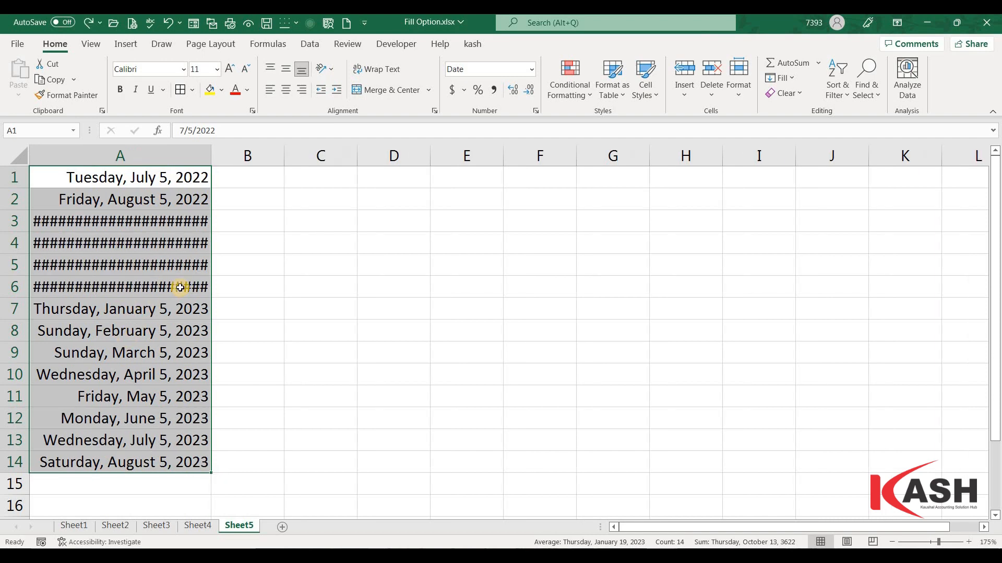
pyautogui.press('Delete')
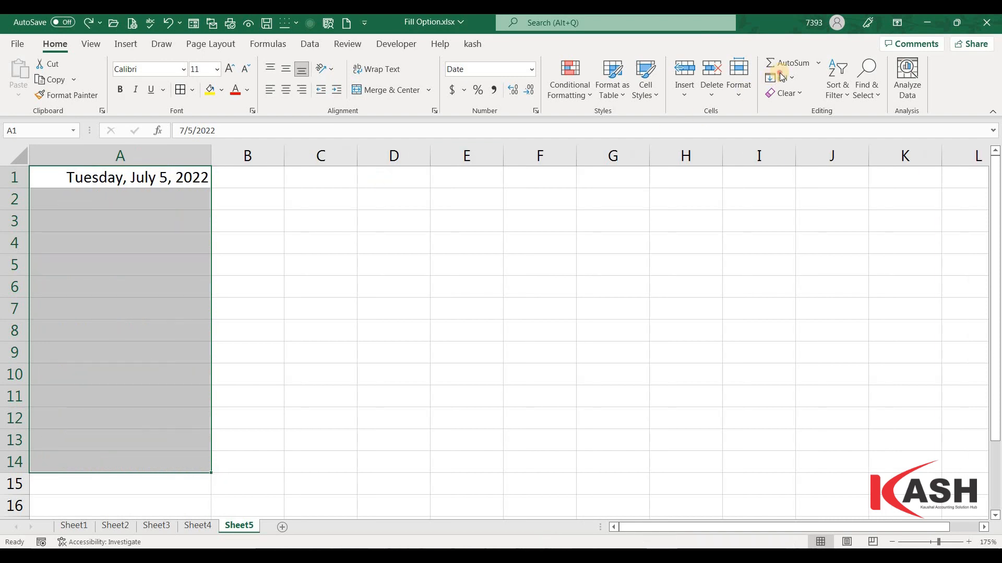
# Step: Fill A1:A14 with a date series using the Year unit and a step value of 1
pyautogui.click(783, 191)
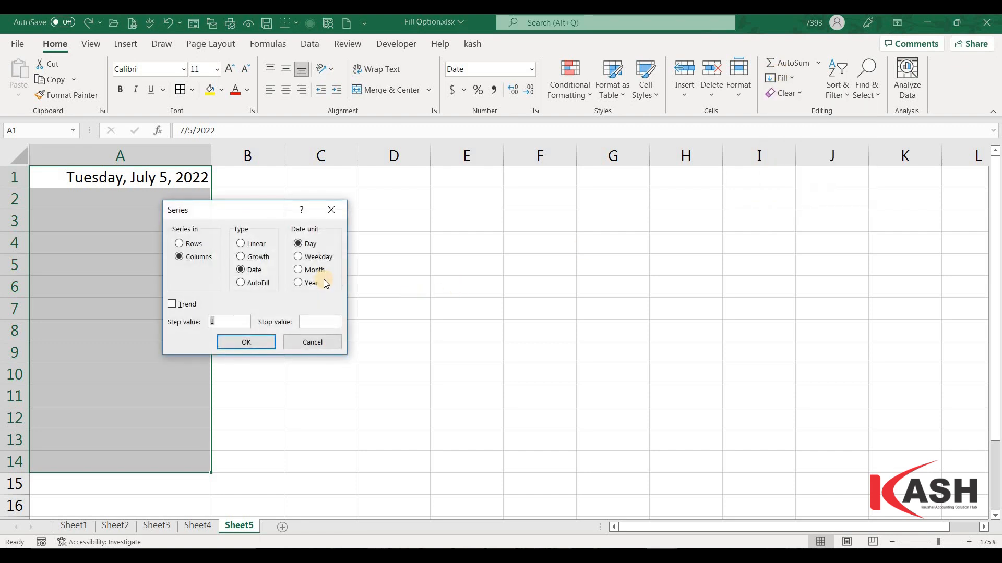
pyautogui.click(311, 285)
pyautogui.click(257, 344)
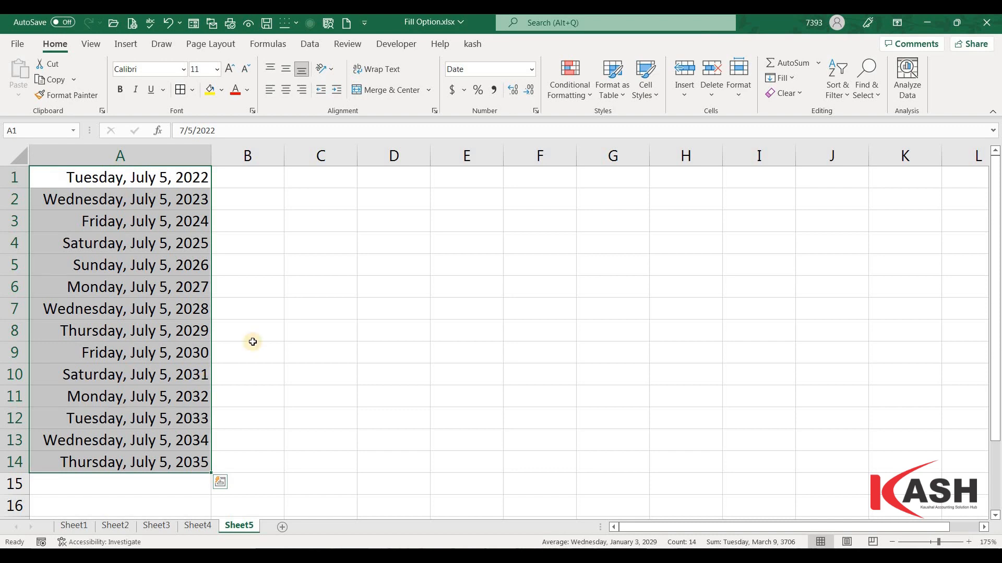
# Step: Undo the yearly date fill and clear the start date from A1
pyautogui.hotkey('ctrl', 'z')
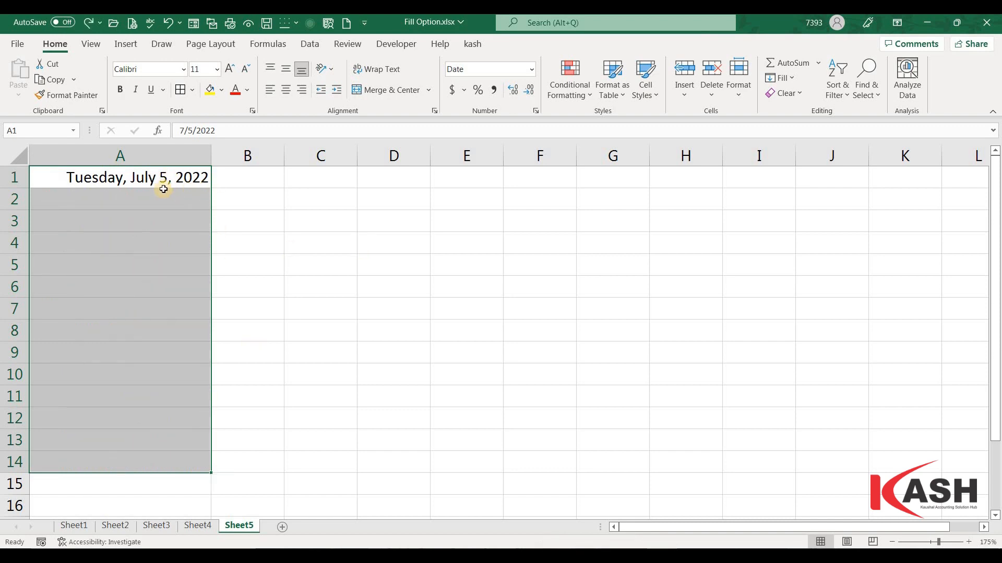
pyautogui.click(235, 197)
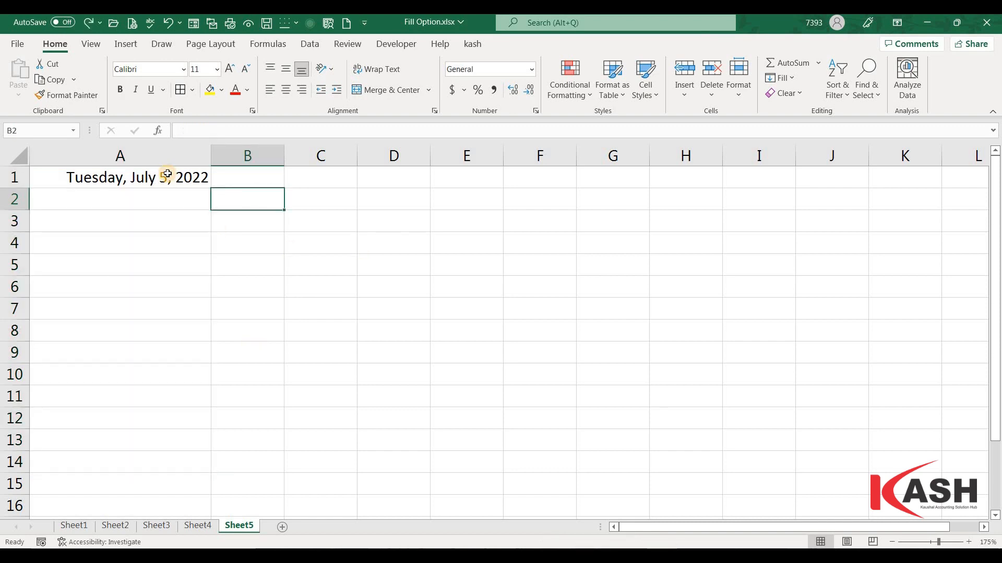
pyautogui.click(164, 175)
pyautogui.press('Delete')
pyautogui.click(249, 236)
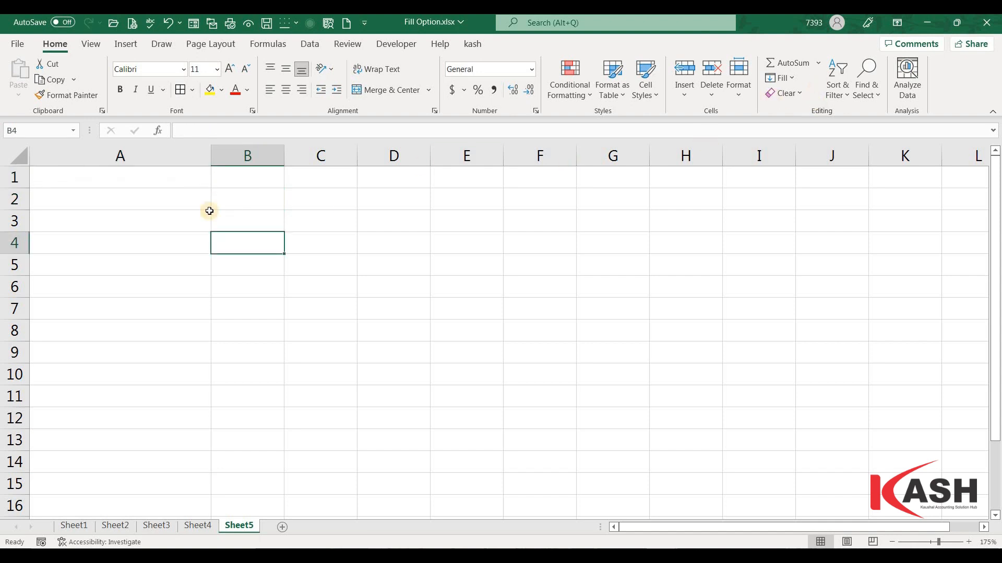
# Step: Enter 1 in cell A1 and 2 in cell A2 as the starting values of a number series
pyautogui.click(145, 176)
pyautogui.write('1')
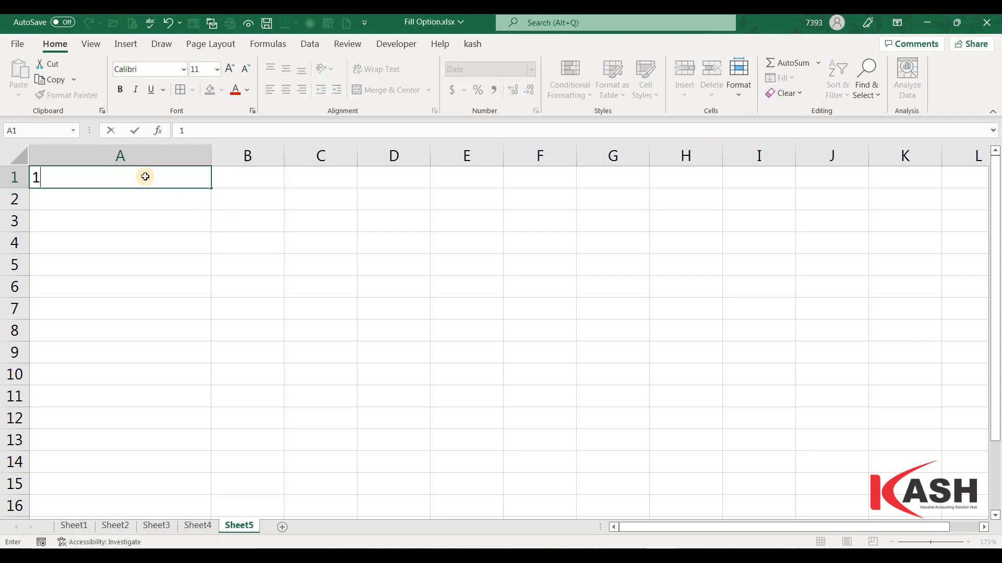
pyautogui.press('Return')
pyautogui.write('2')
pyautogui.press('Return')
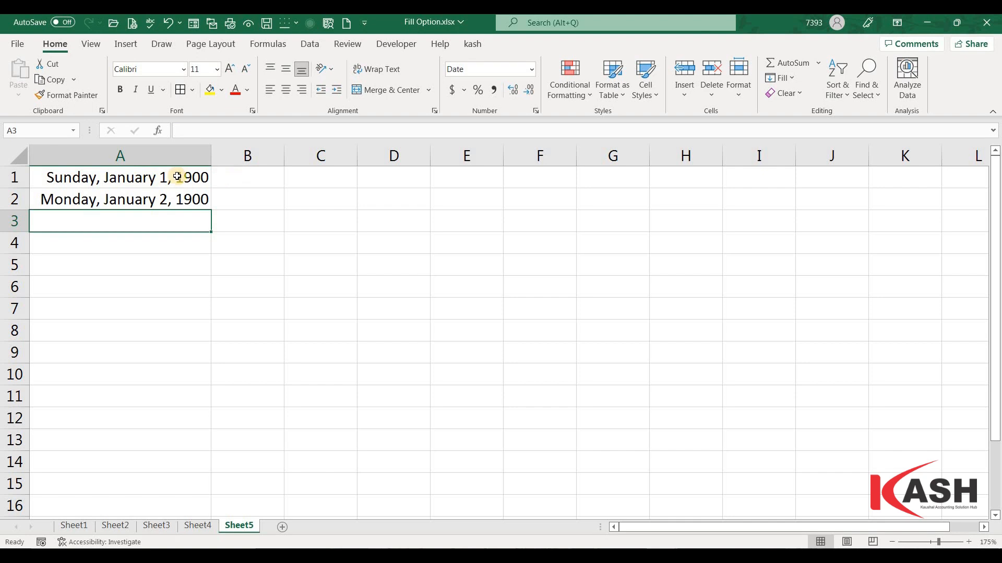
# Step: Set the number format of A1:A15 to General
pyautogui.moveTo(174, 176); pyautogui.dragTo(150, 489)
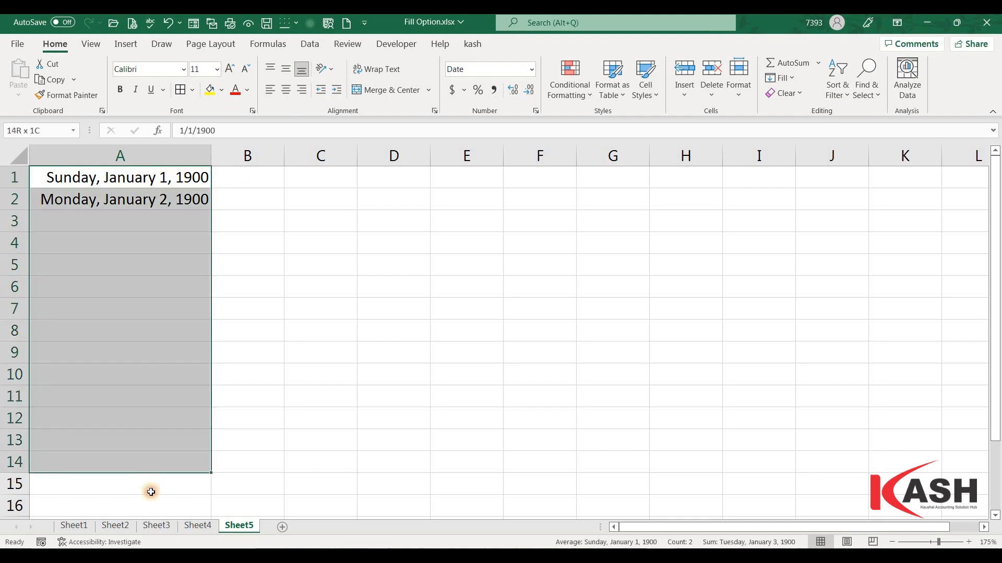
pyautogui.click(531, 69)
pyautogui.click(485, 90)
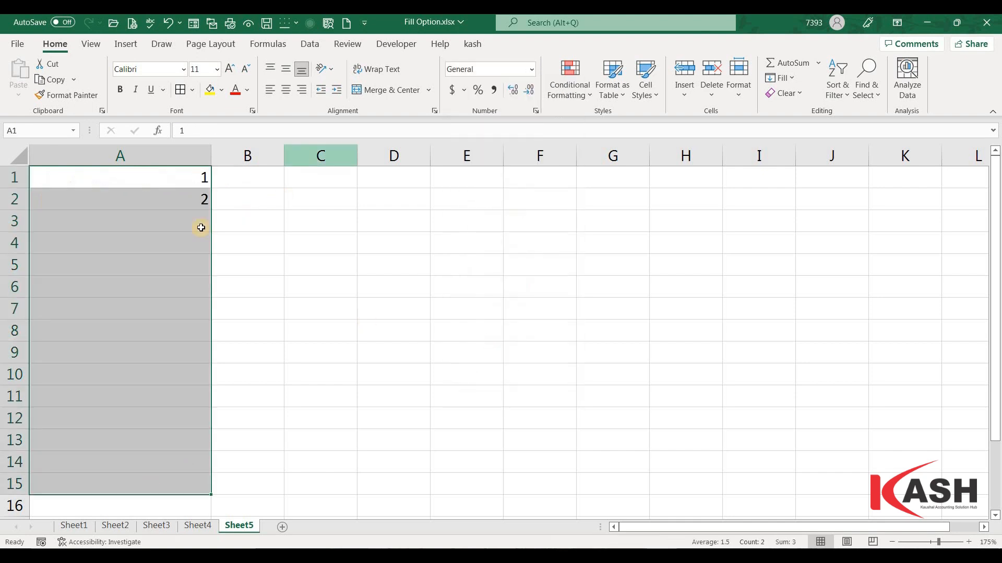
# Step: Fill A1:A15 from the two starting values with a column series of type AutoFill
pyautogui.click(780, 77)
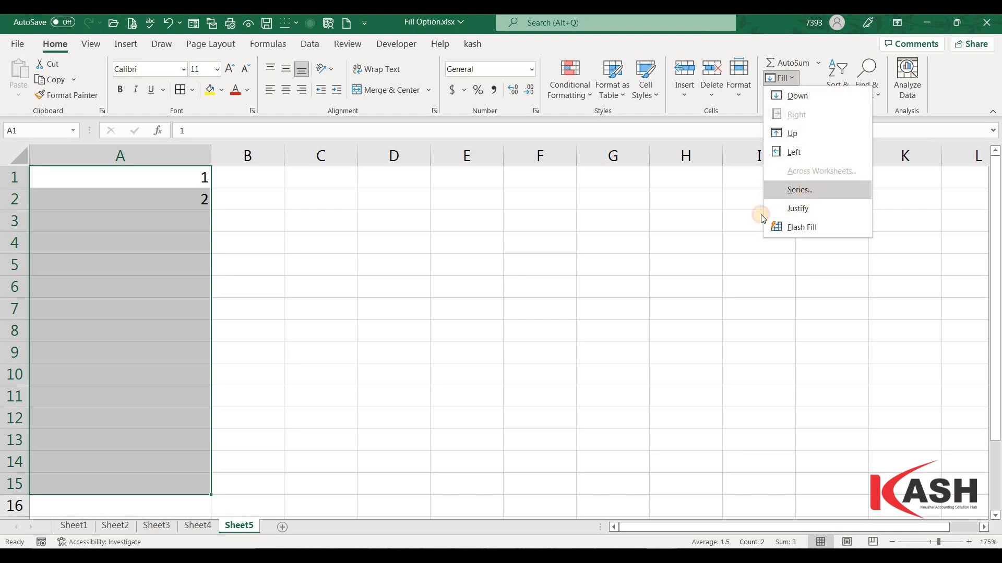
pyautogui.click(766, 189)
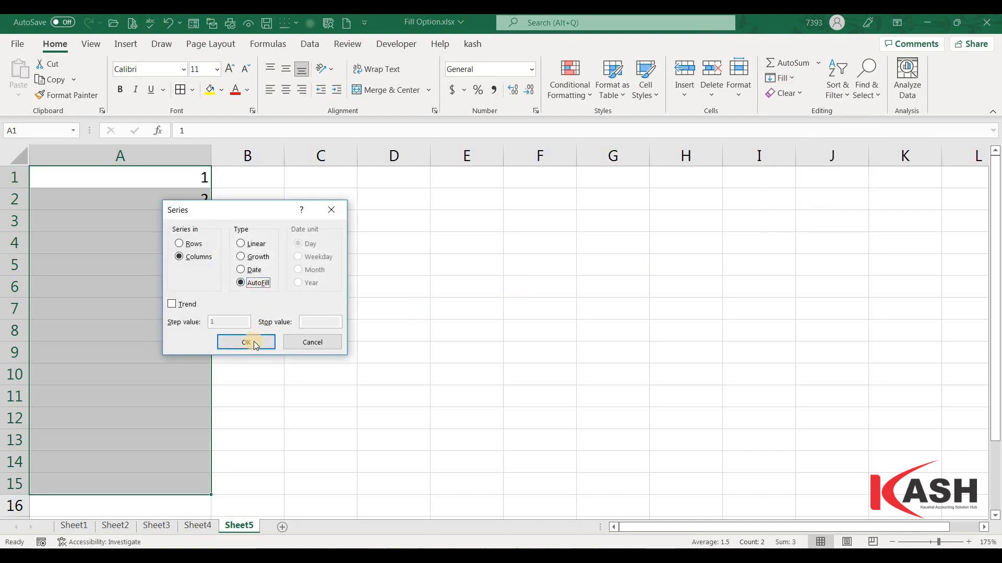
pyautogui.press('Return')
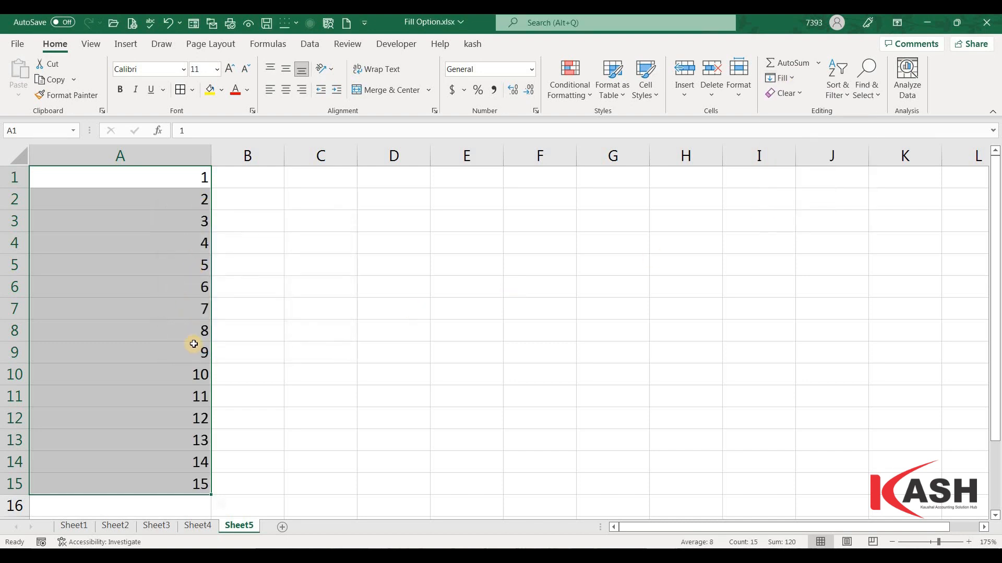
pyautogui.click(215, 224)
# Step: Change cell A2 to 3 and clear the filled values from A3:A16
pyautogui.click(201, 203)
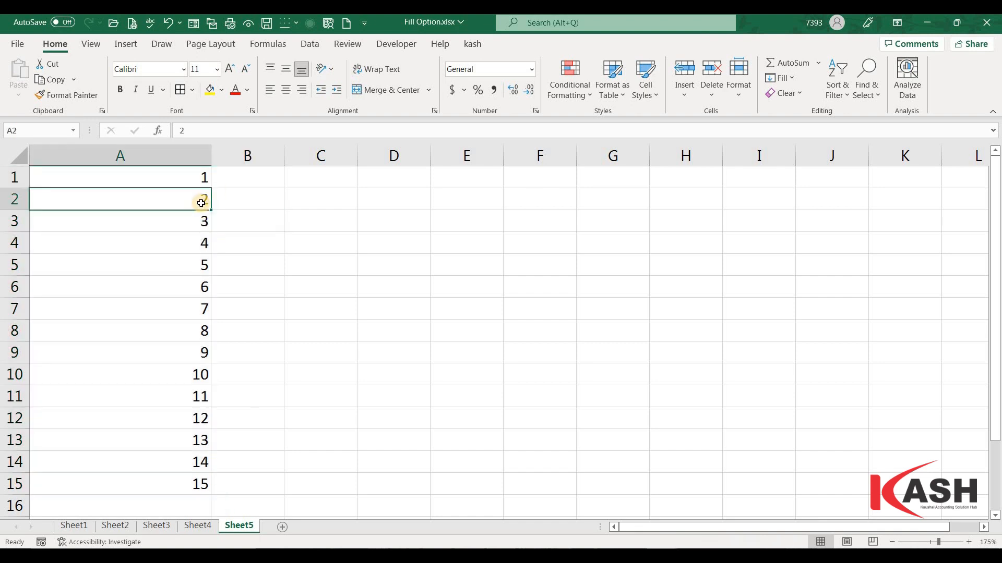
pyautogui.write('3')
pyautogui.press('Return')
pyautogui.moveTo(187, 224); pyautogui.dragTo(163, 501)
pyautogui.press('Delete')
pyautogui.click(267, 430)
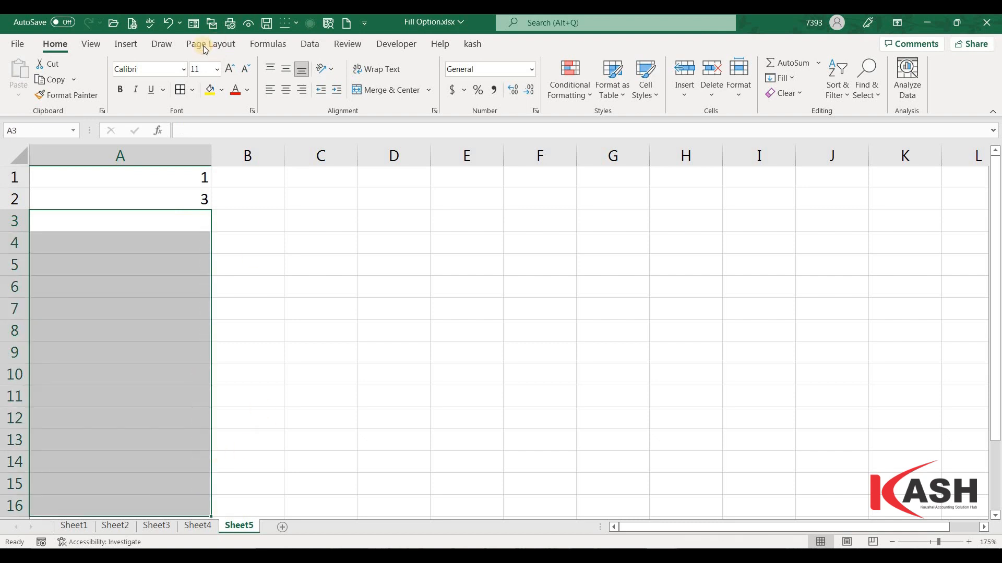
# Step: Fill A1:A15 with an AutoFill column series based on the starting values 1 and 3
pyautogui.moveTo(180, 167); pyautogui.dragTo(167, 438)
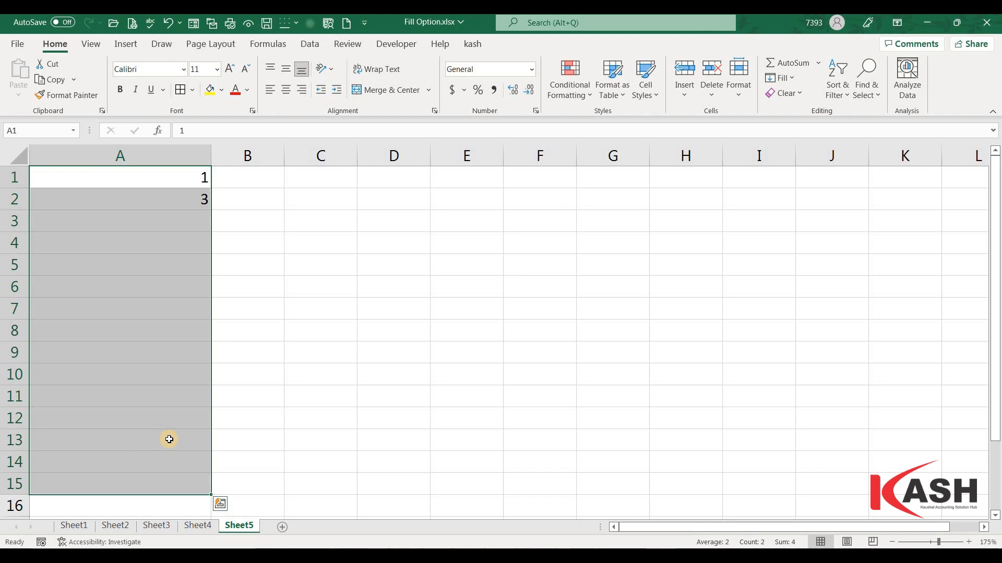
pyautogui.click(779, 78)
pyautogui.click(807, 191)
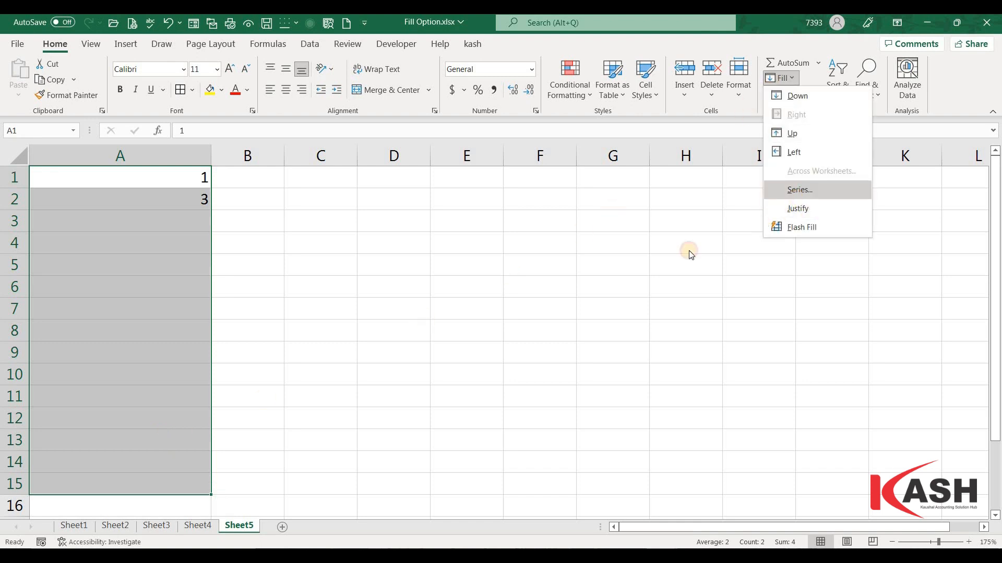
pyautogui.click(250, 282)
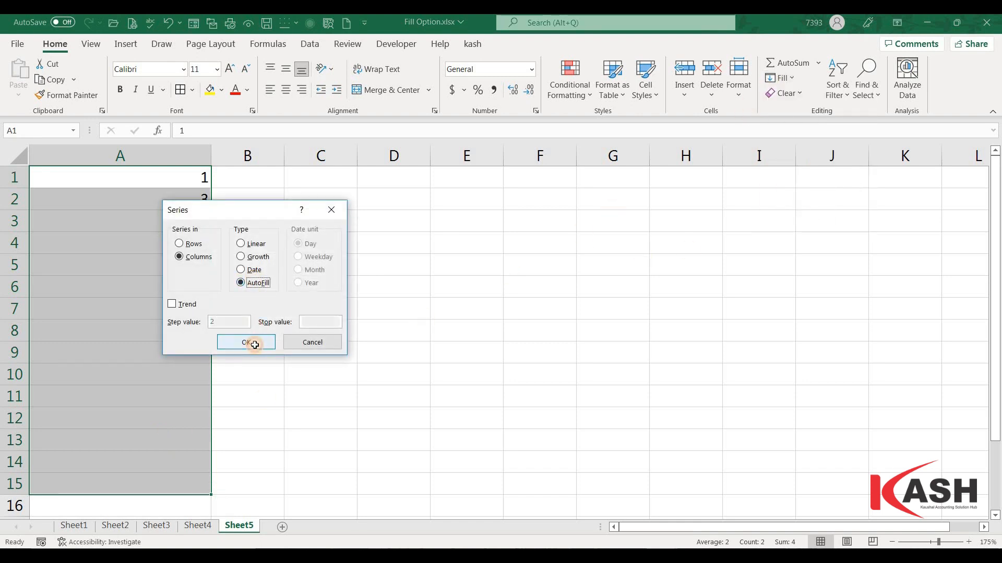
pyautogui.click(256, 342)
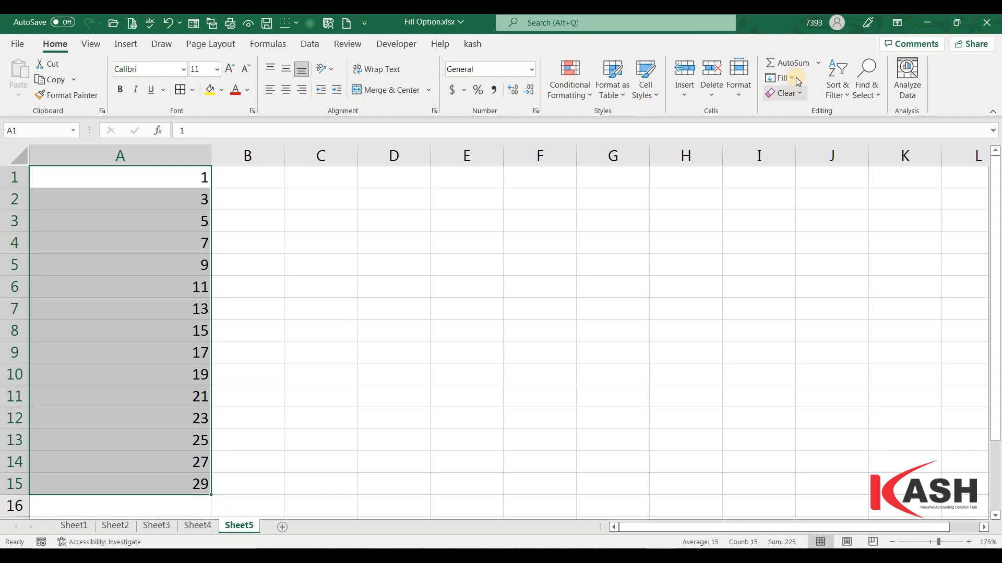
# Step: Clear the number series from cells A1:A15
pyautogui.click(251, 250)
pyautogui.moveTo(180, 180); pyautogui.dragTo(154, 480)
pyautogui.press('Delete')
pyautogui.click(325, 359)
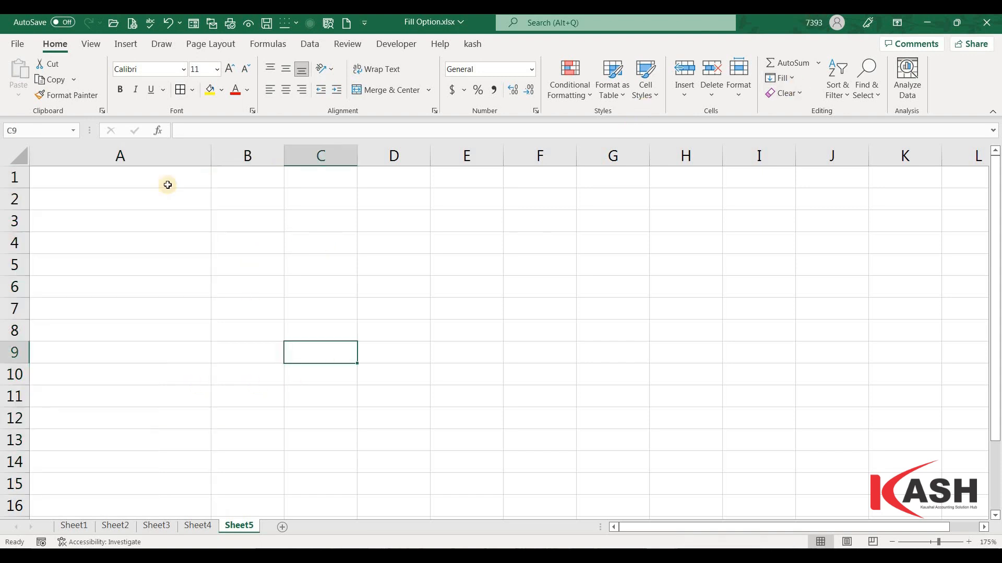
# Step: Narrow column A and enter "This is a computer" in cell A1
pyautogui.click(167, 184)
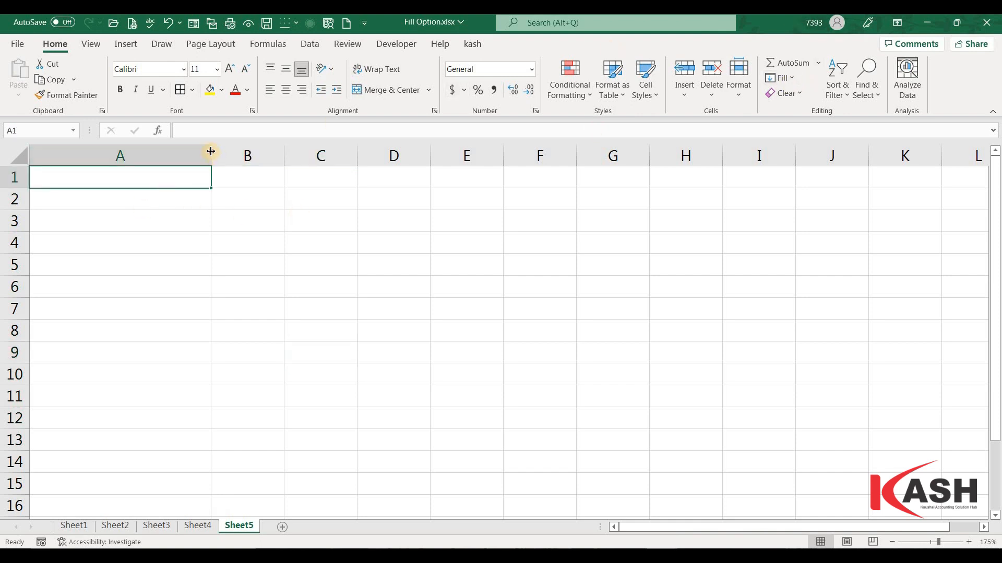
pyautogui.moveTo(202, 151); pyautogui.dragTo(91, 184)
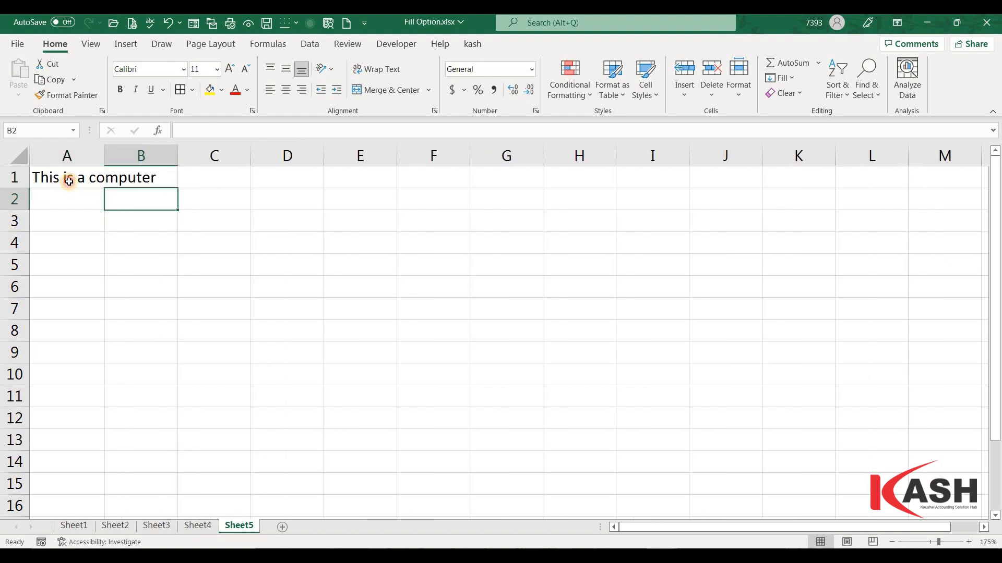
# Step: Apply Fill Justify to the text in A1, allowing it to extend below the selected range, and check cells A1 and A2
pyautogui.click(68, 181)
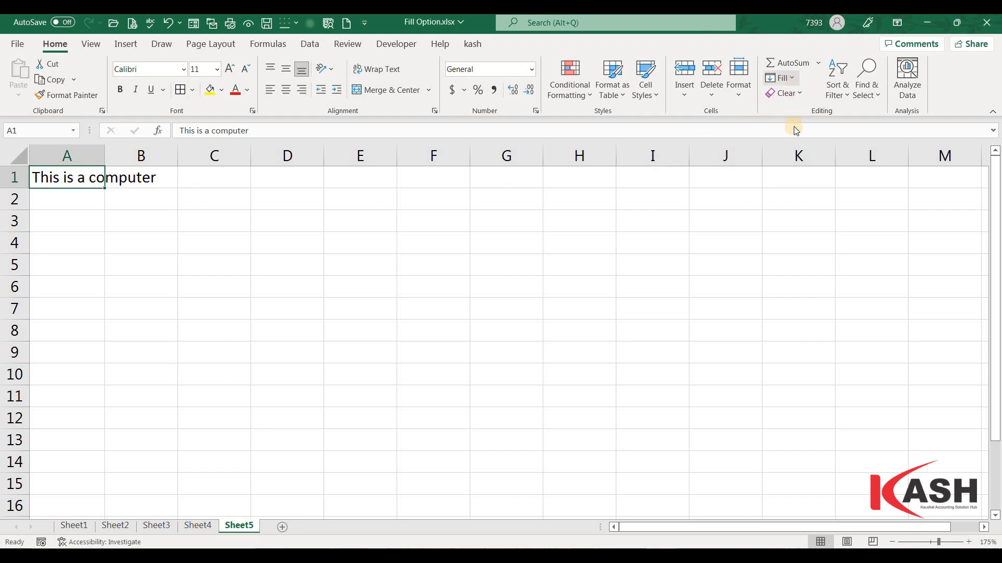
pyautogui.click(781, 78)
pyautogui.click(794, 208)
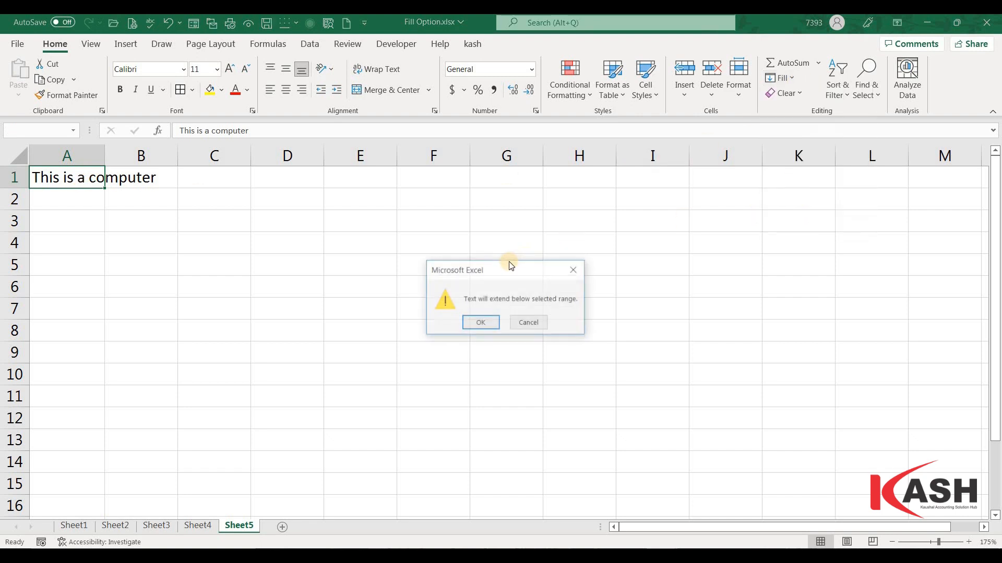
pyautogui.moveTo(511, 266); pyautogui.dragTo(138, 231)
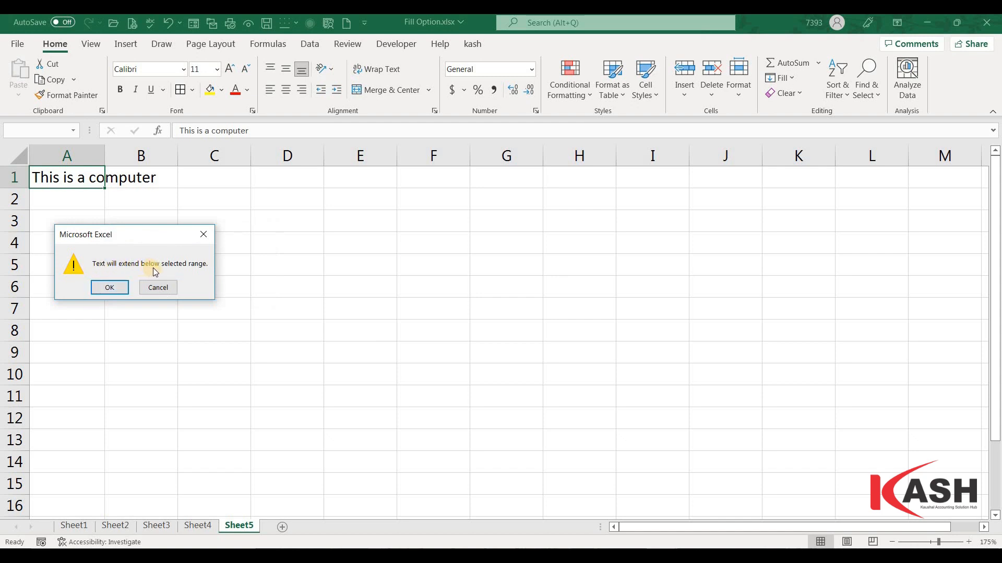
pyautogui.click(110, 288)
pyautogui.click(134, 207)
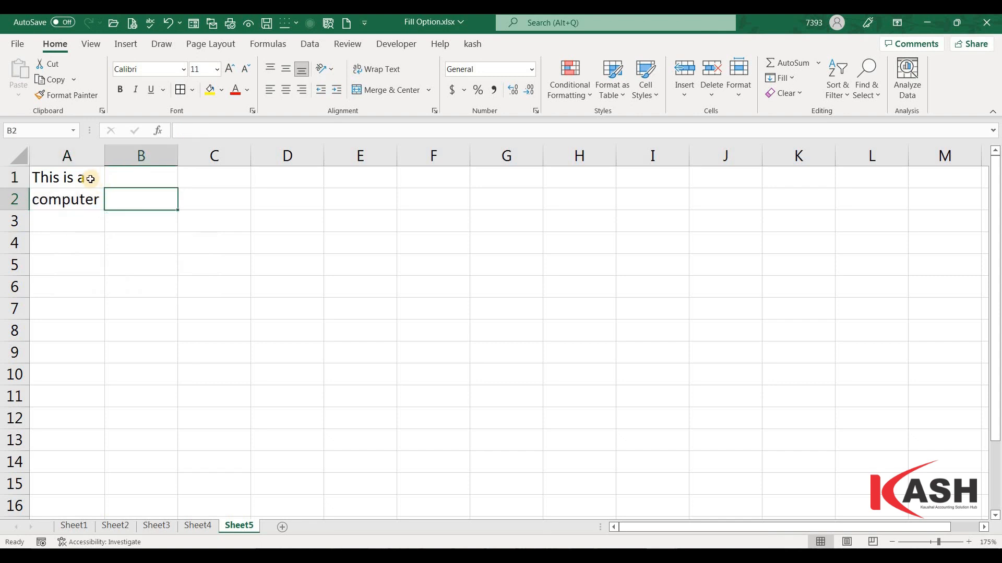
pyautogui.click(91, 179)
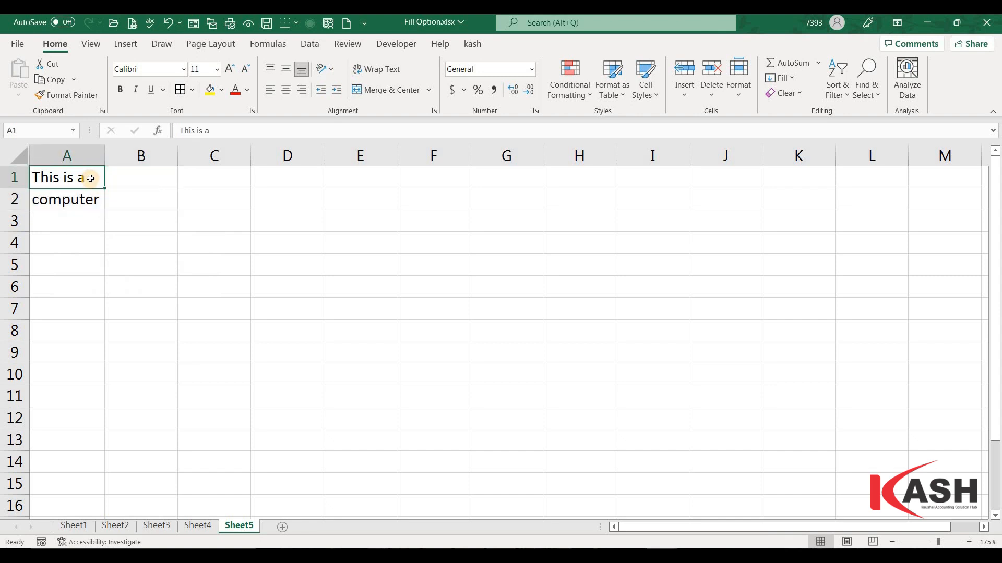
pyautogui.click(81, 198)
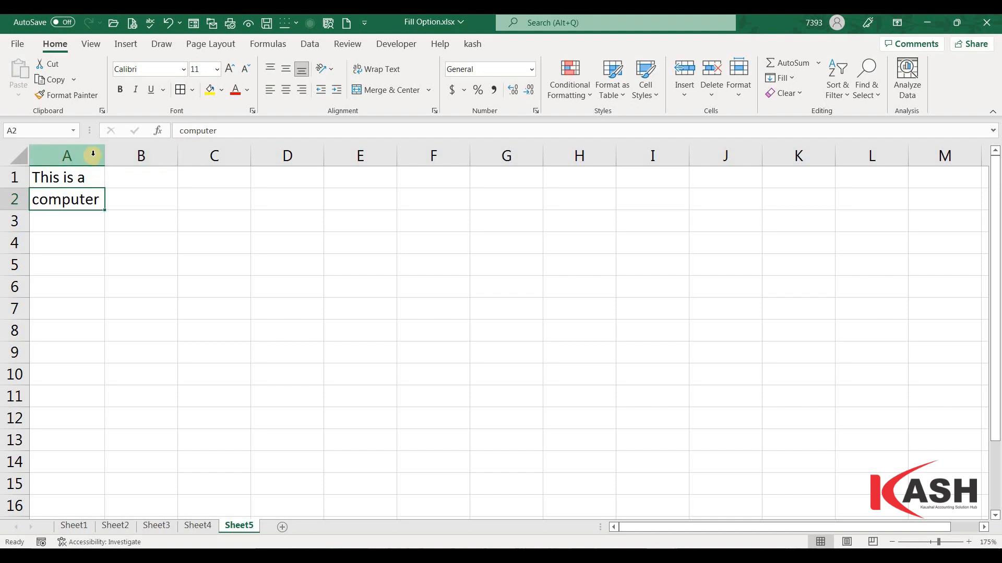
# Step: Try a narrower column A, and undo both that resize and the justification of the text
pyautogui.moveTo(105, 153); pyautogui.dragTo(67, 162)
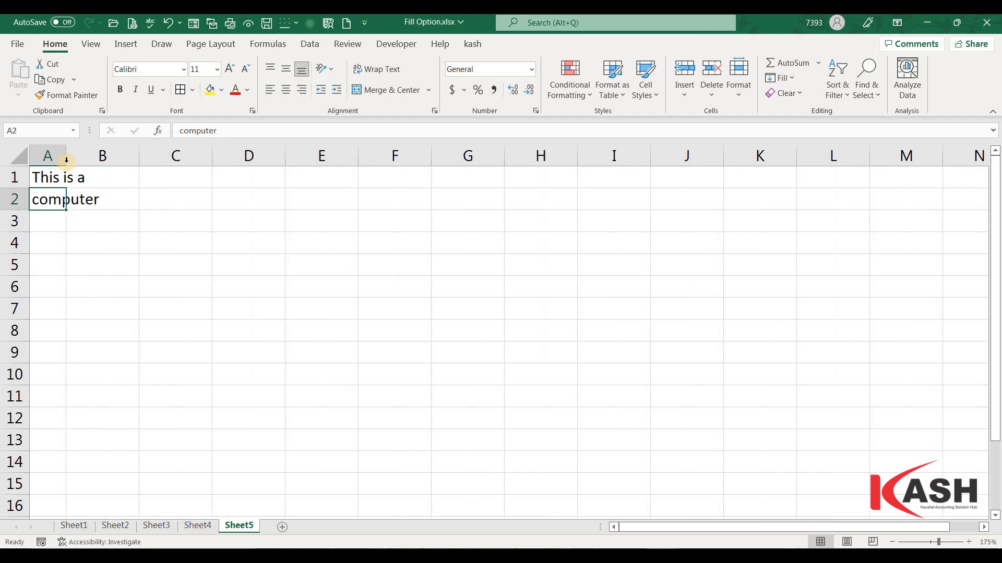
pyautogui.hotkey('ctrl', 'z')
pyautogui.hotkey('ctrl', 'z')
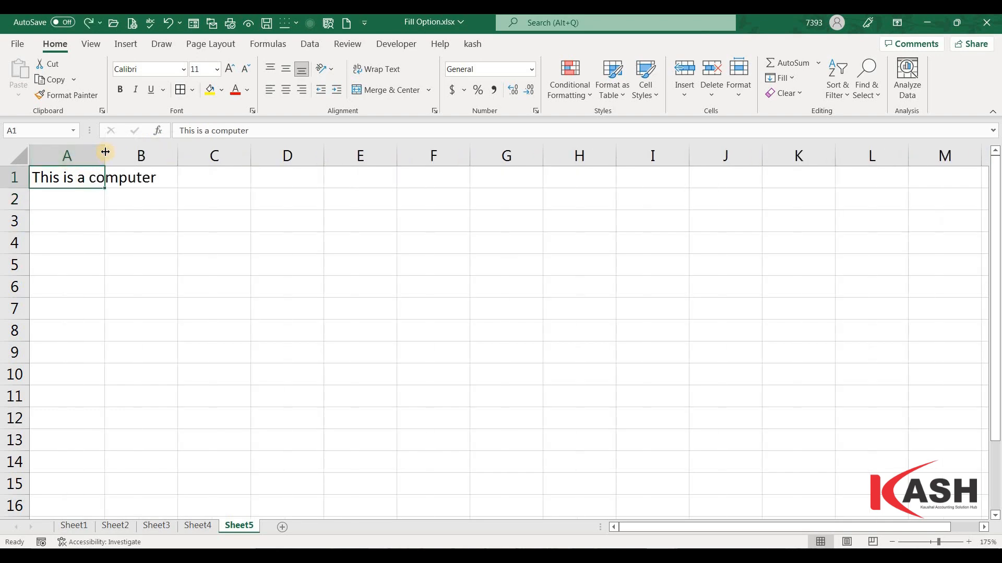
# Step: Narrow column A further and justify the text in A1, allowing it to extend below the selected range
pyautogui.moveTo(105, 152); pyautogui.dragTo(74, 156)
pyautogui.click(94, 226)
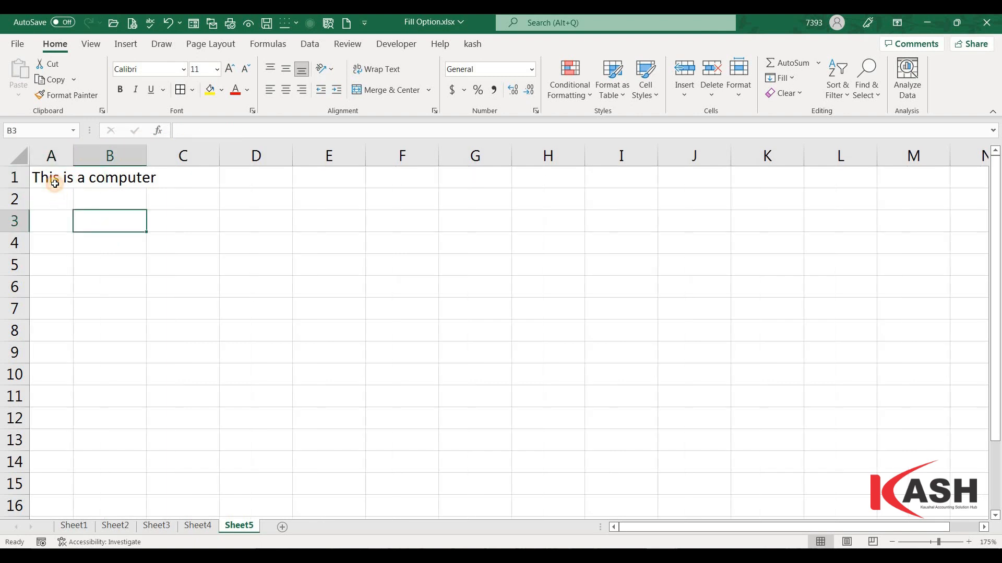
pyautogui.click(55, 183)
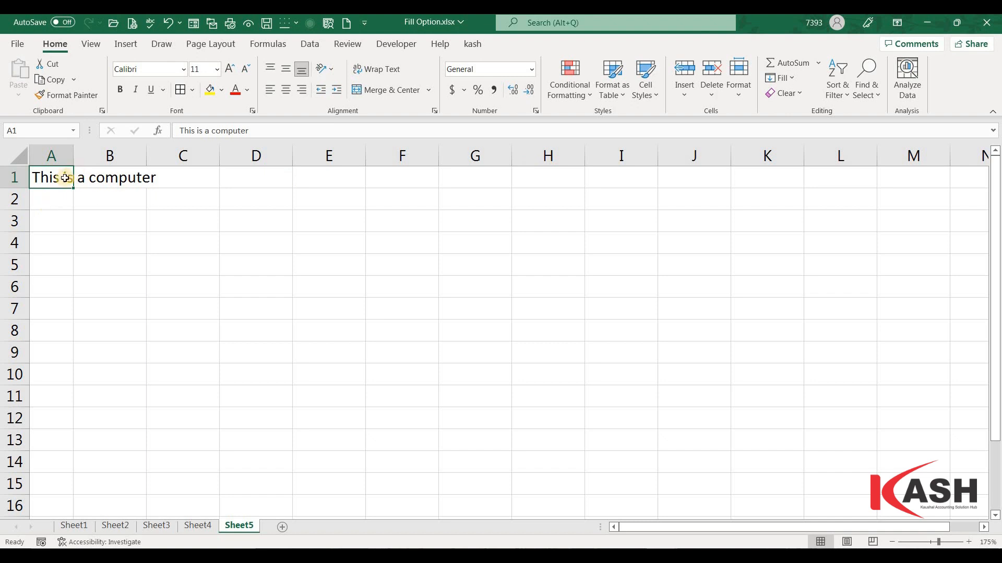
pyautogui.click(782, 78)
pyautogui.click(798, 209)
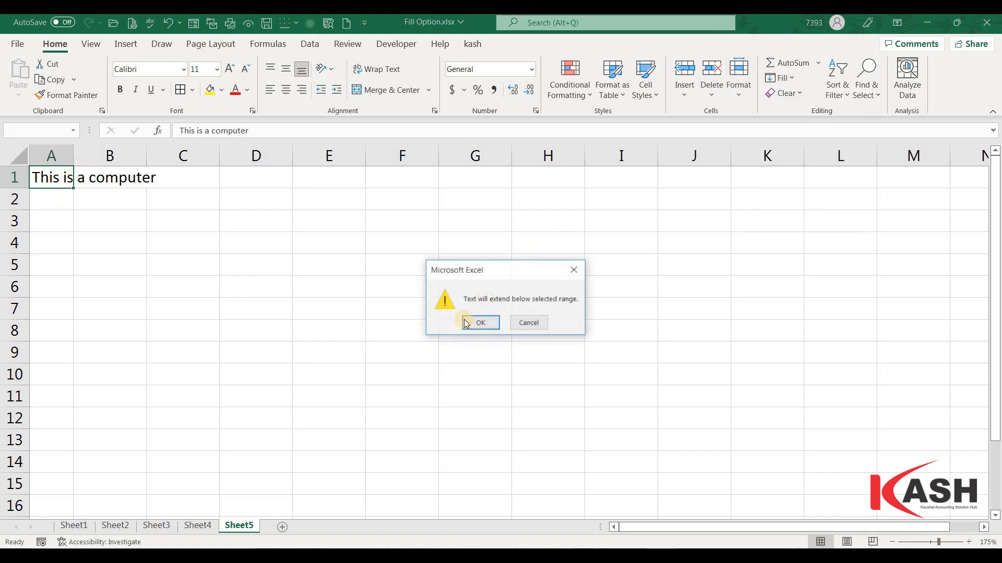
pyautogui.click(472, 321)
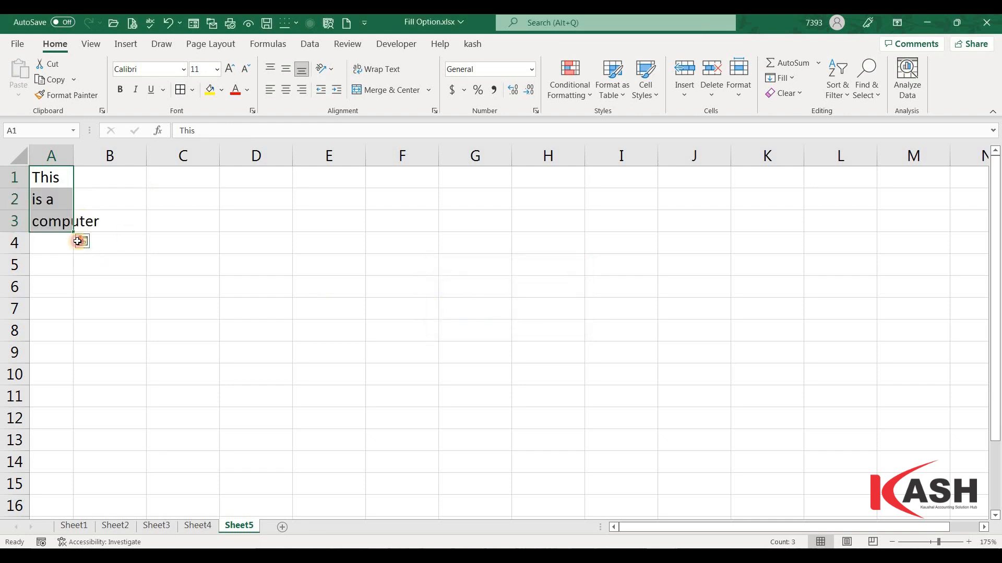
pyautogui.click(86, 258)
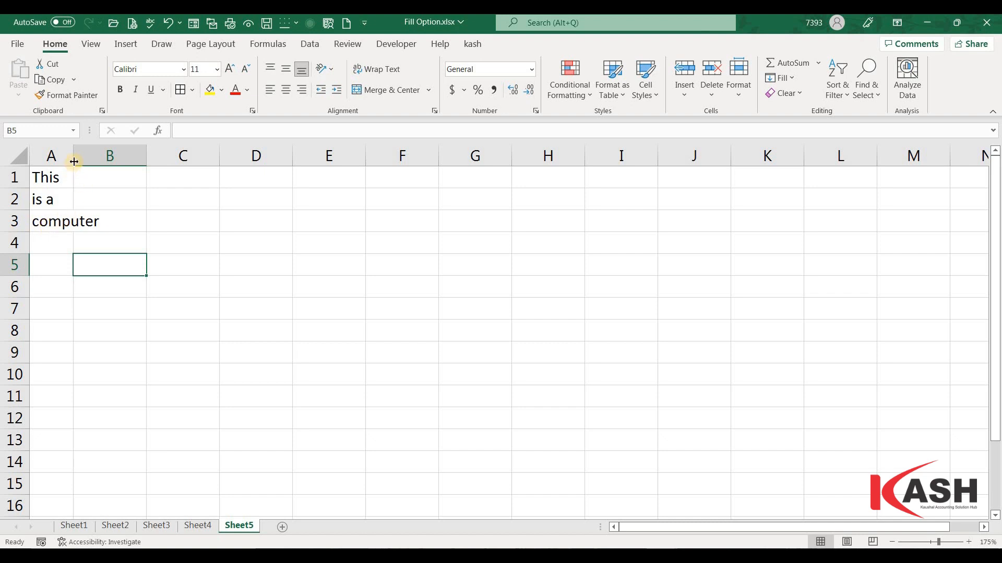
# Step: Open the Fill commands to locate Flash Fill
pyautogui.click(212, 313)
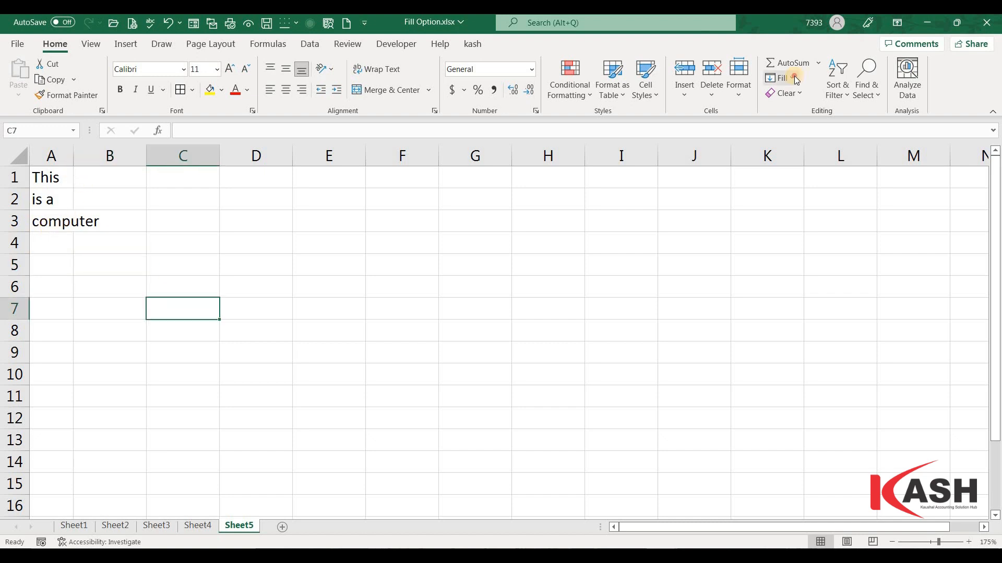
pyautogui.click(785, 78)
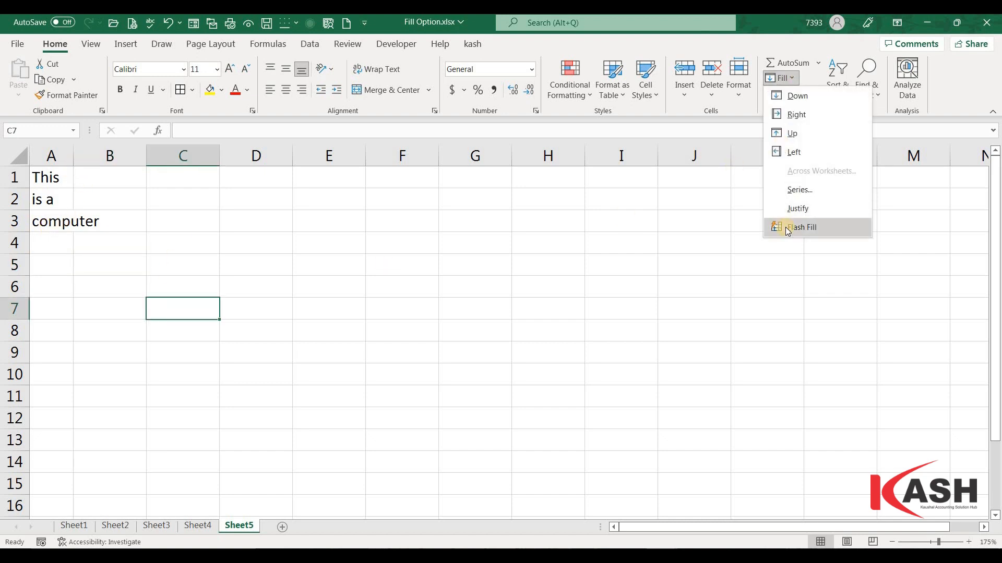